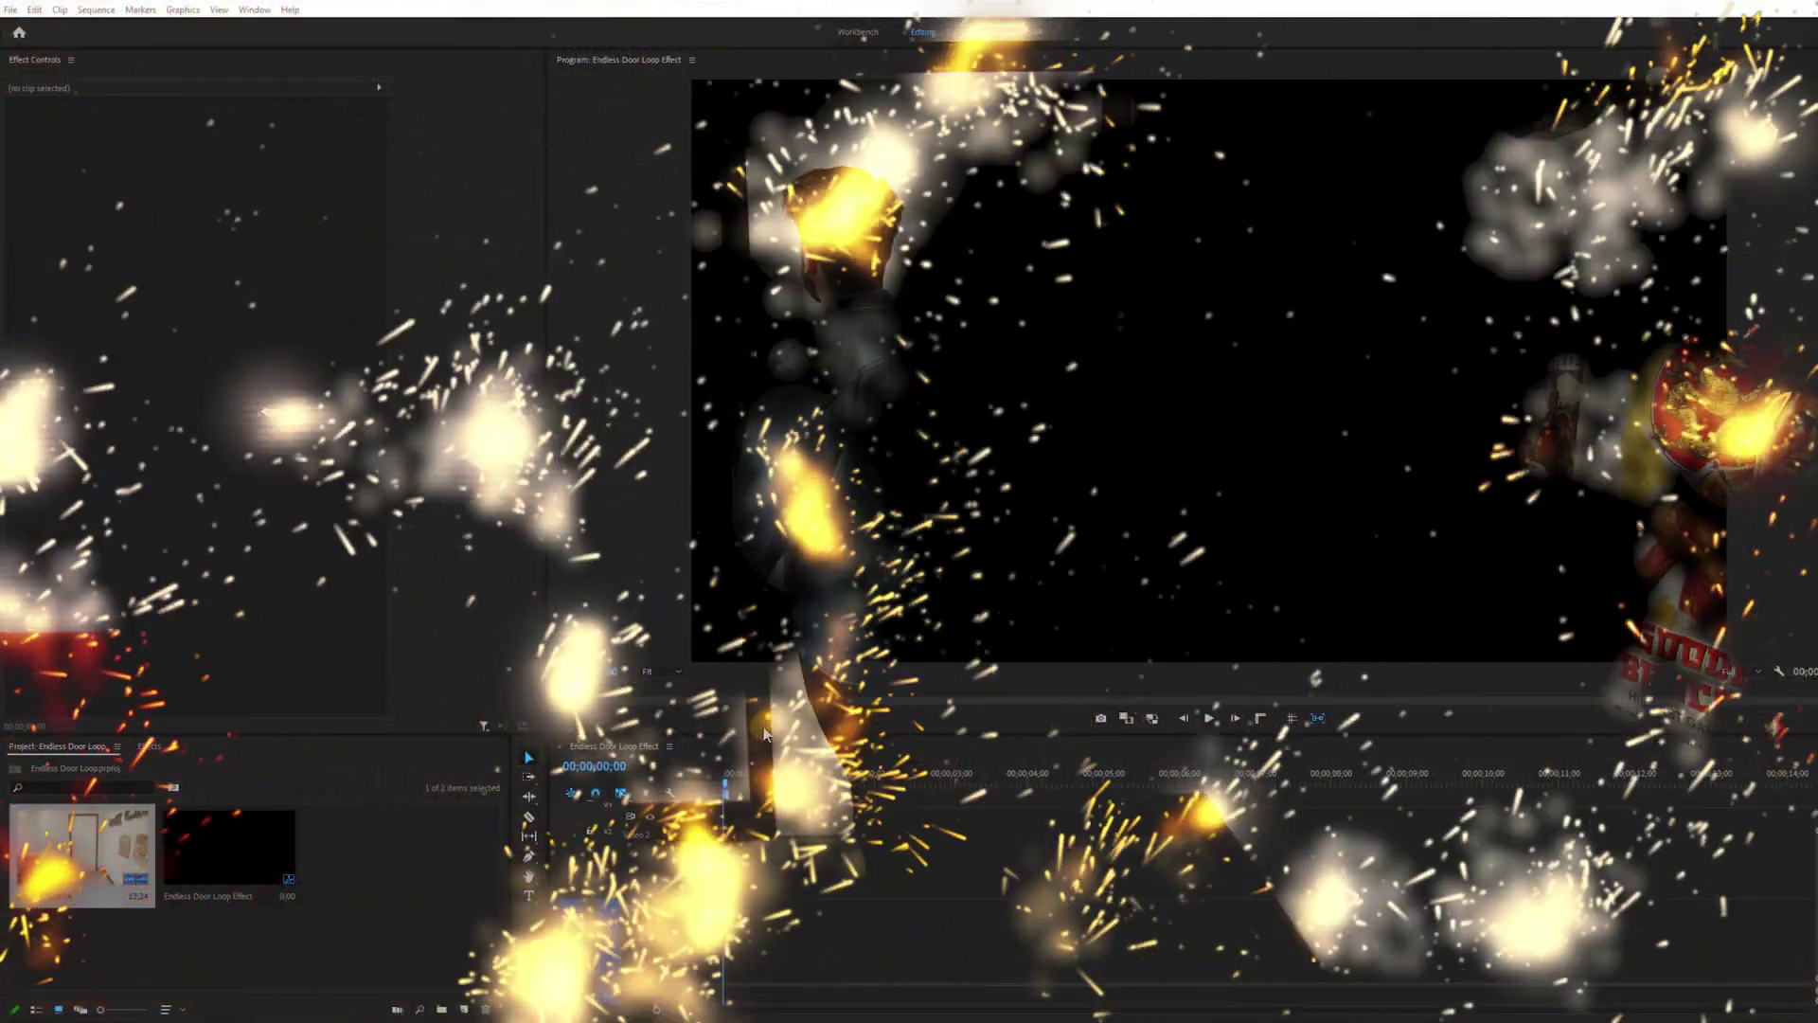
Place P1277171.MP4 in the Endless Door Loop Effect sequence, preview the jump, then select the clip
click(710, 788)
key(ctrl+v)
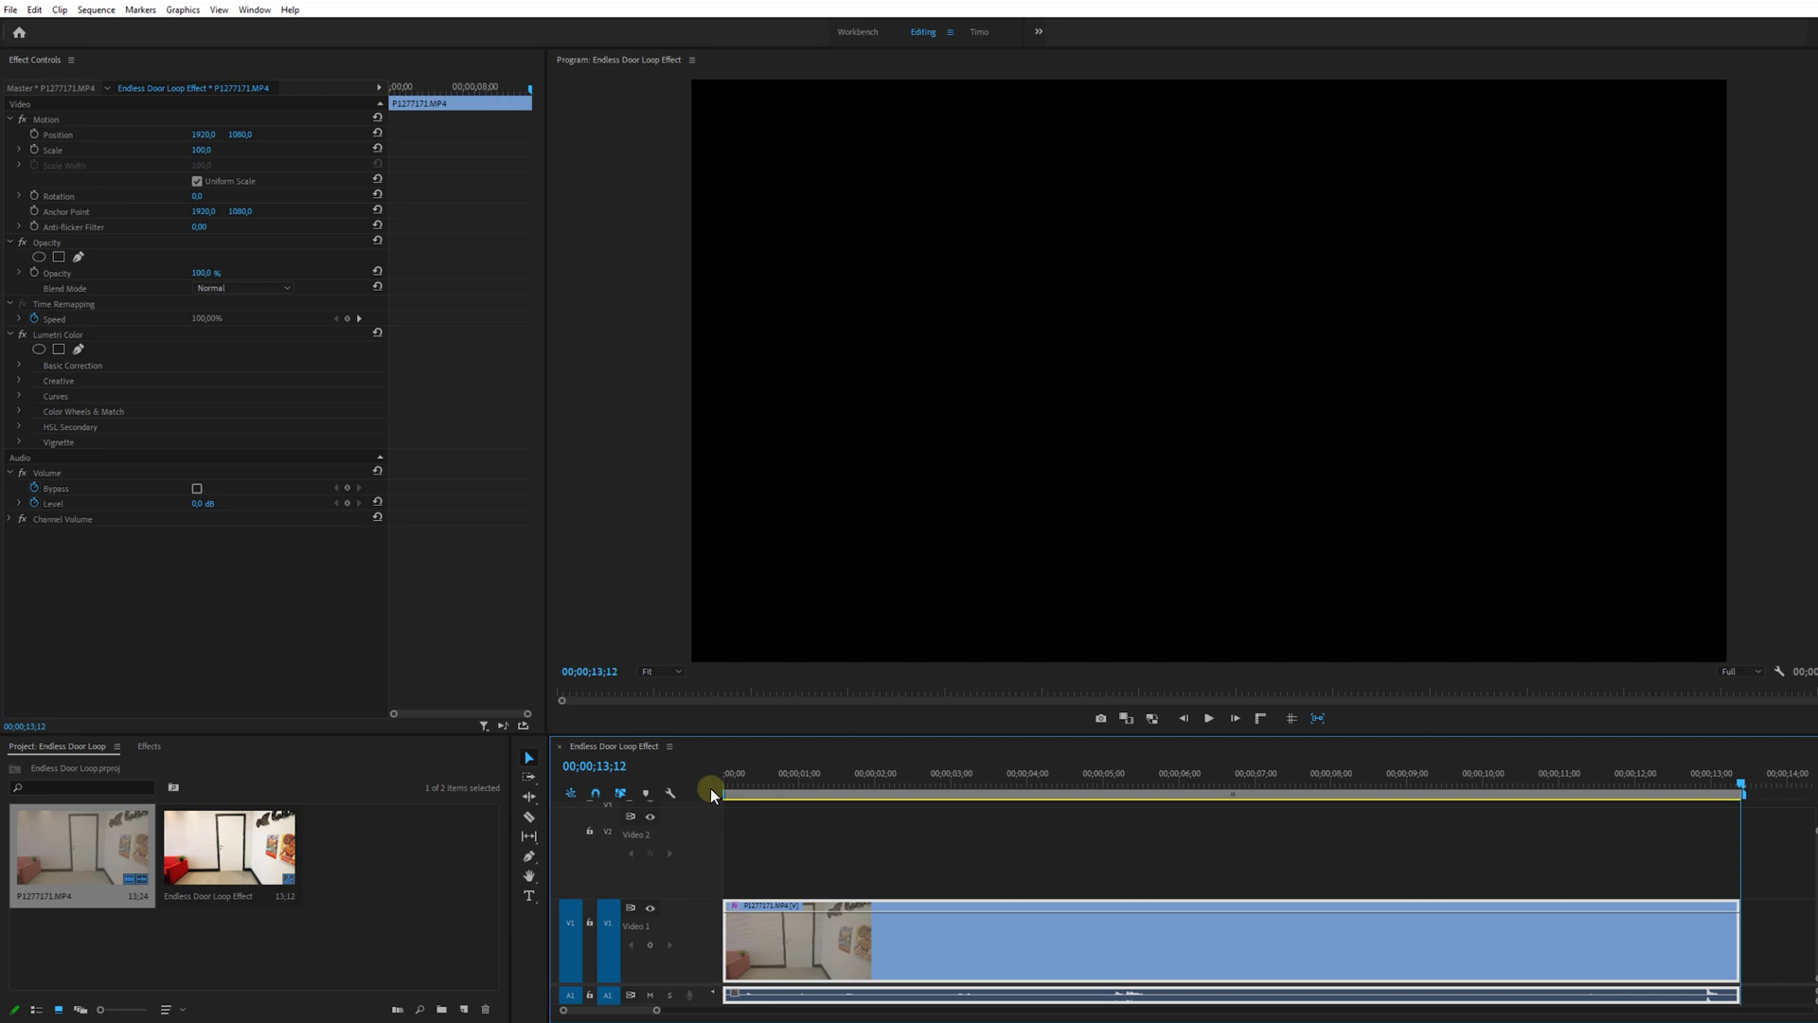
click(1152, 850)
key(space)
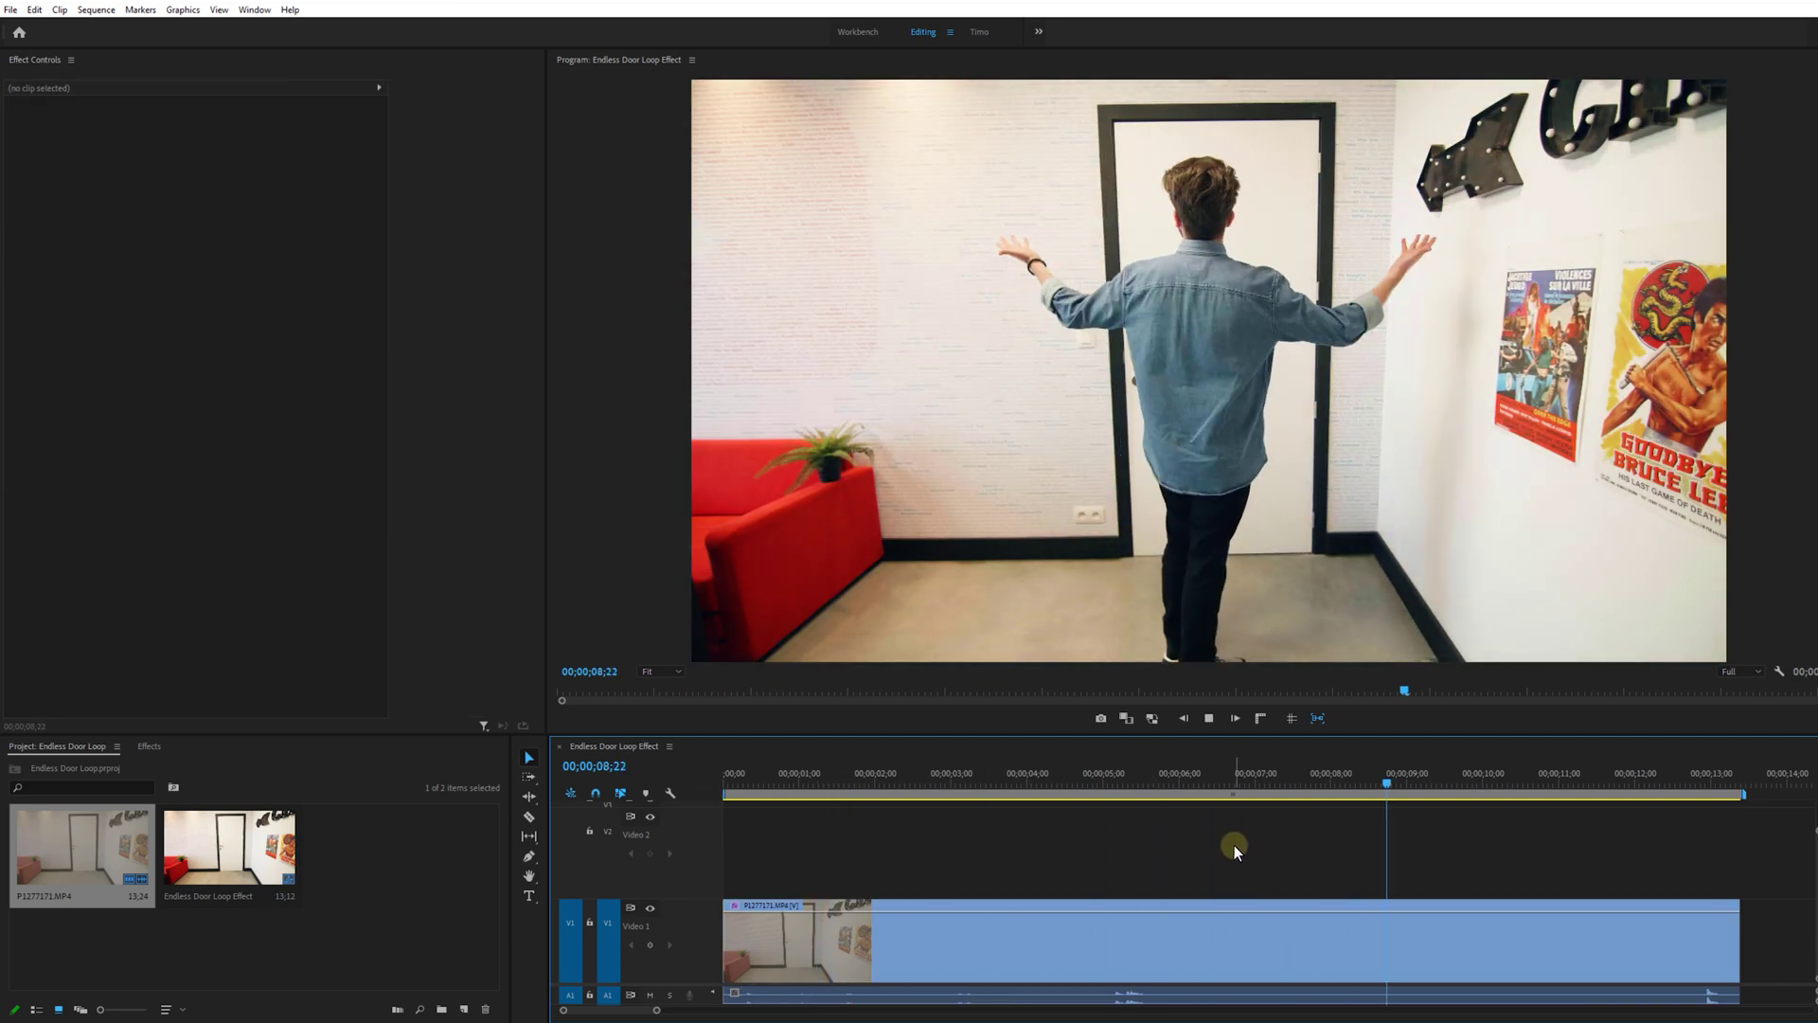
key(space)
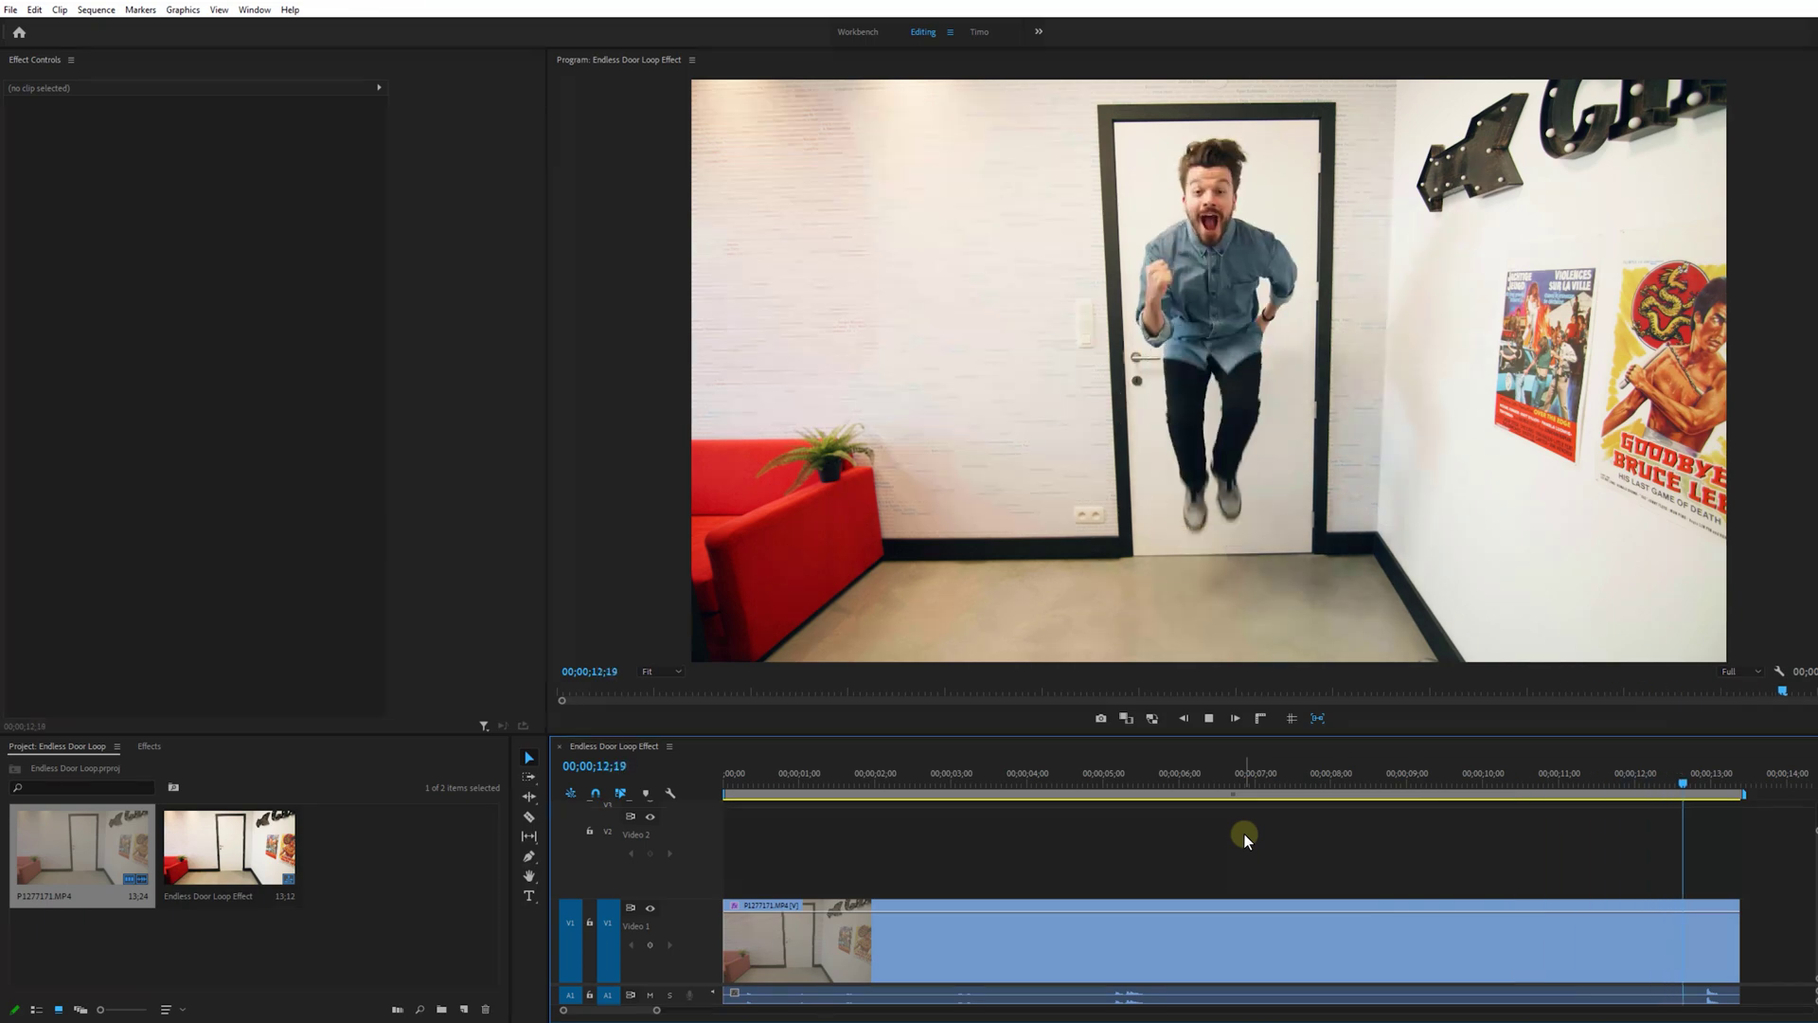
key(ctrl+a)
right_click(1689, 940)
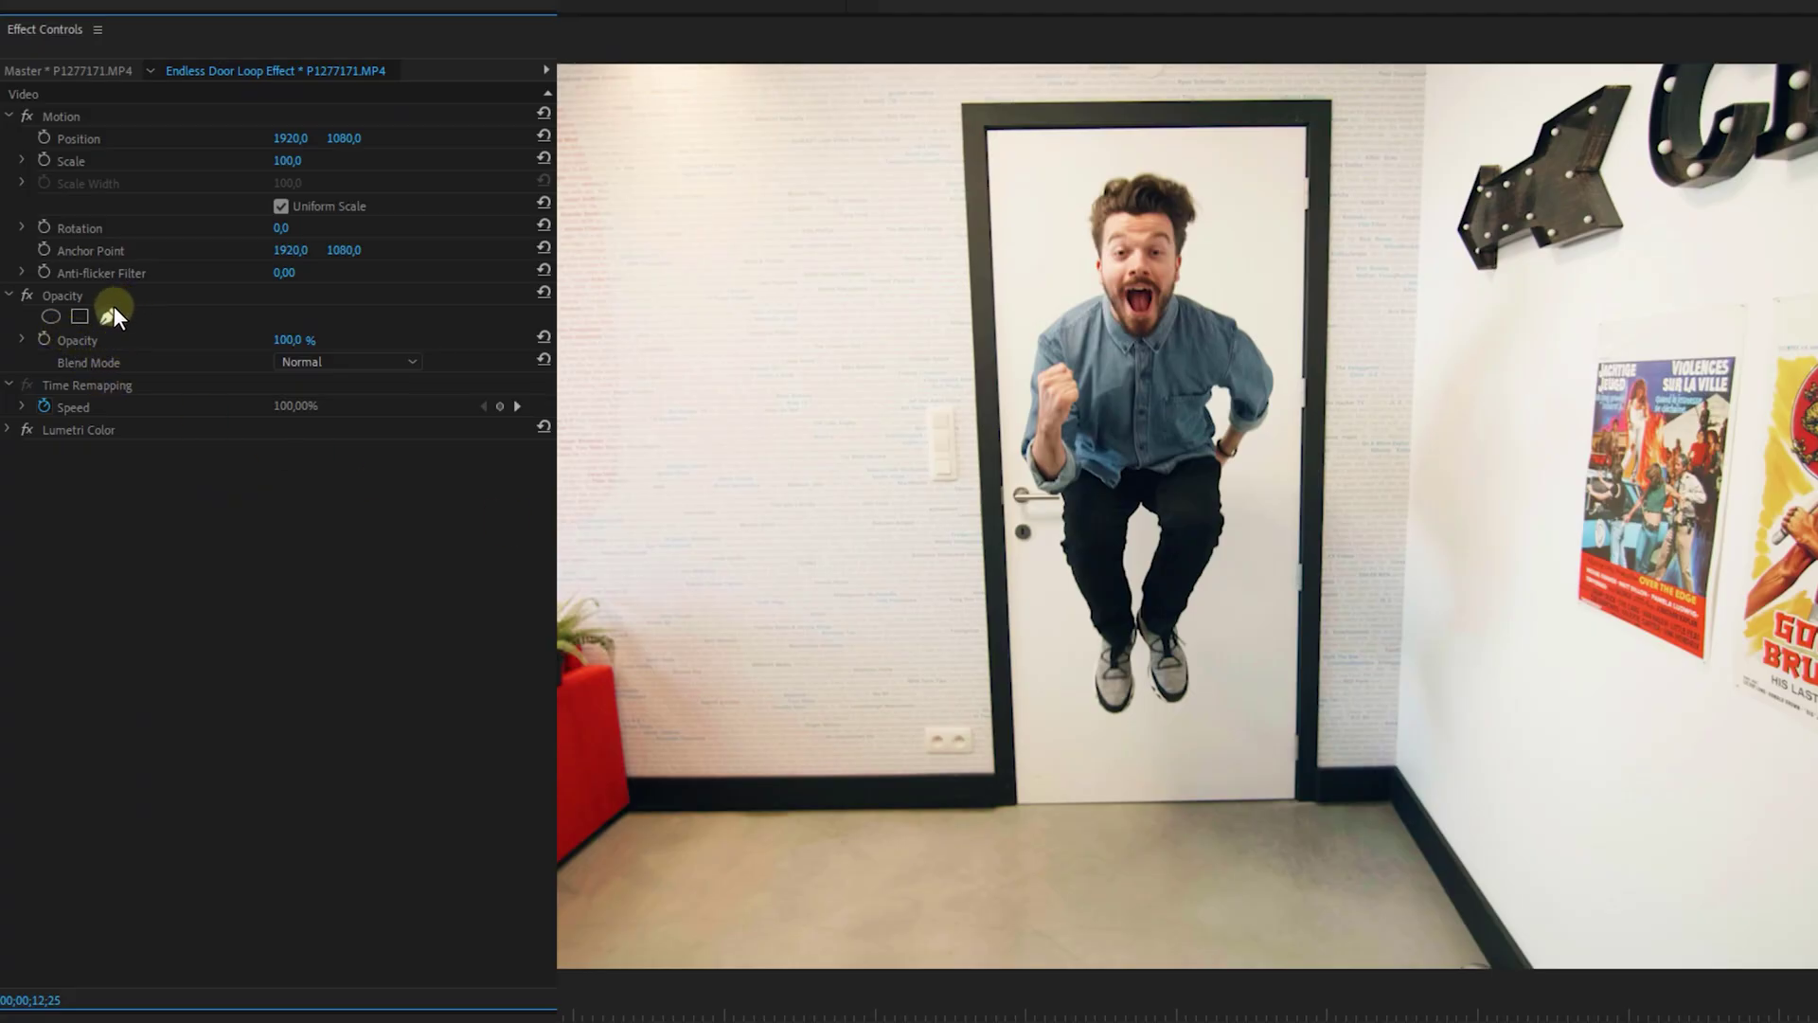
Draw a closed pen mask around the white door so it stands alone on black
click(114, 308)
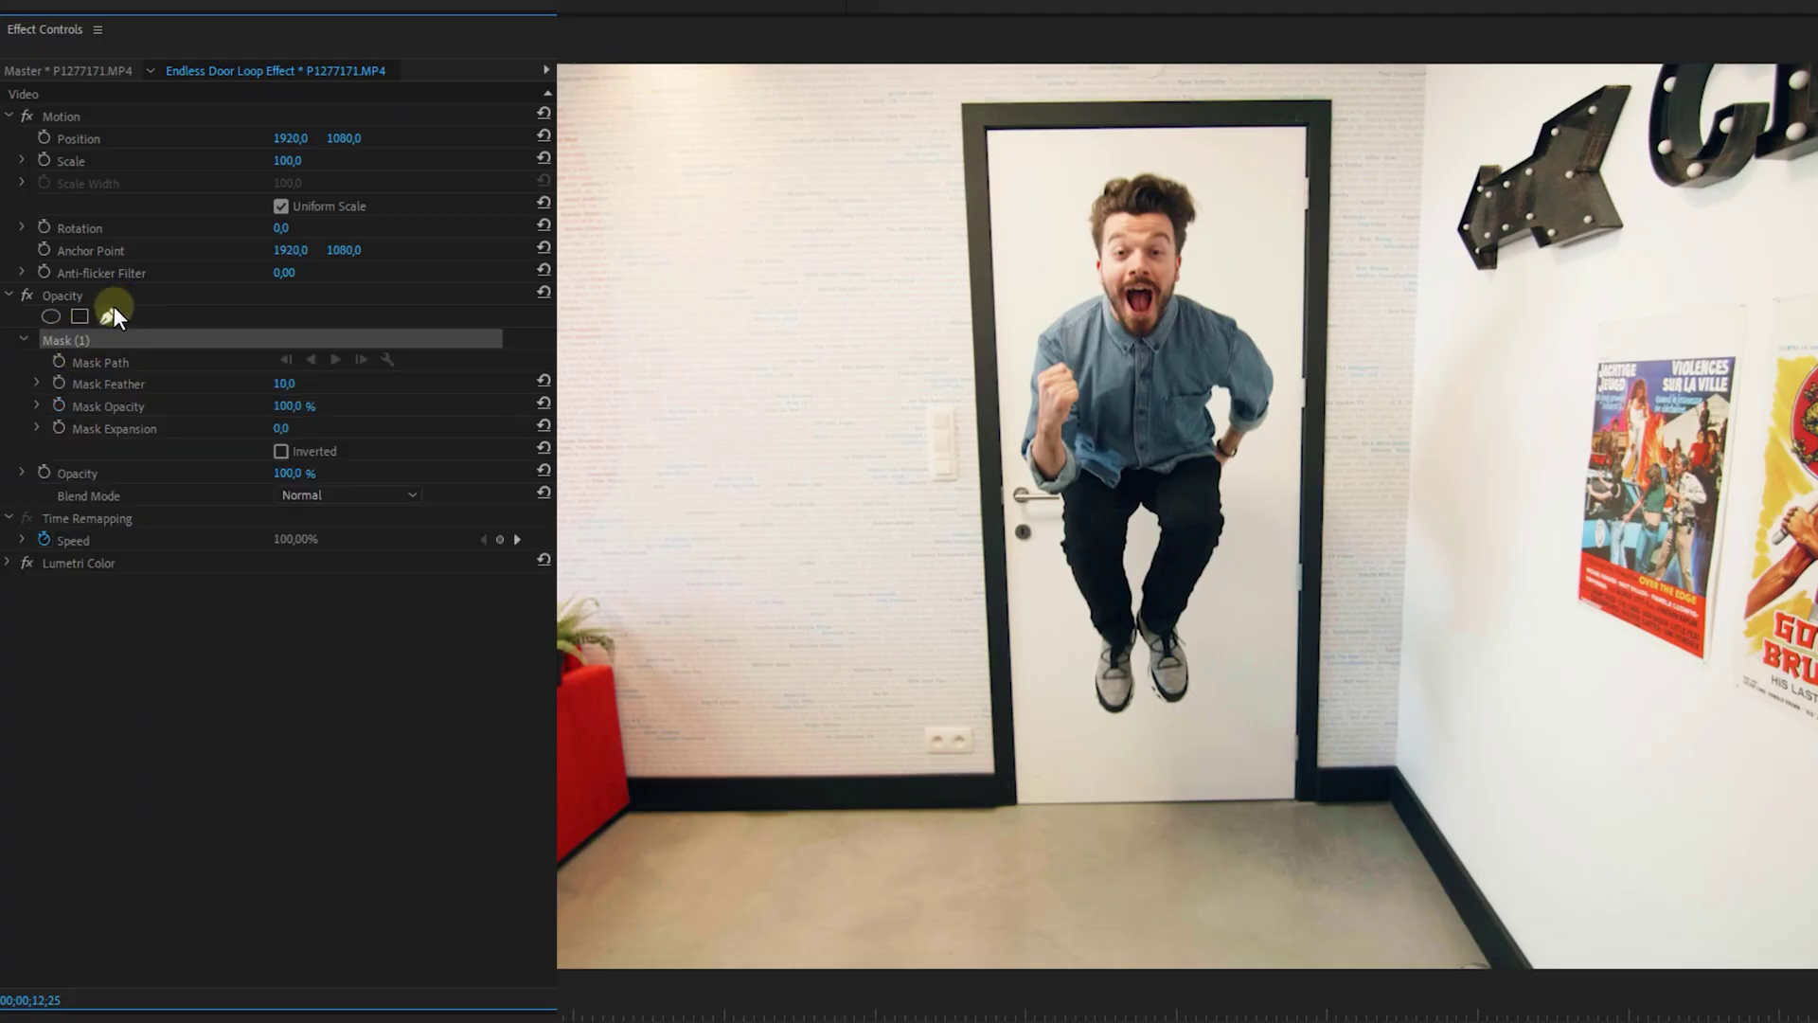
click(986, 130)
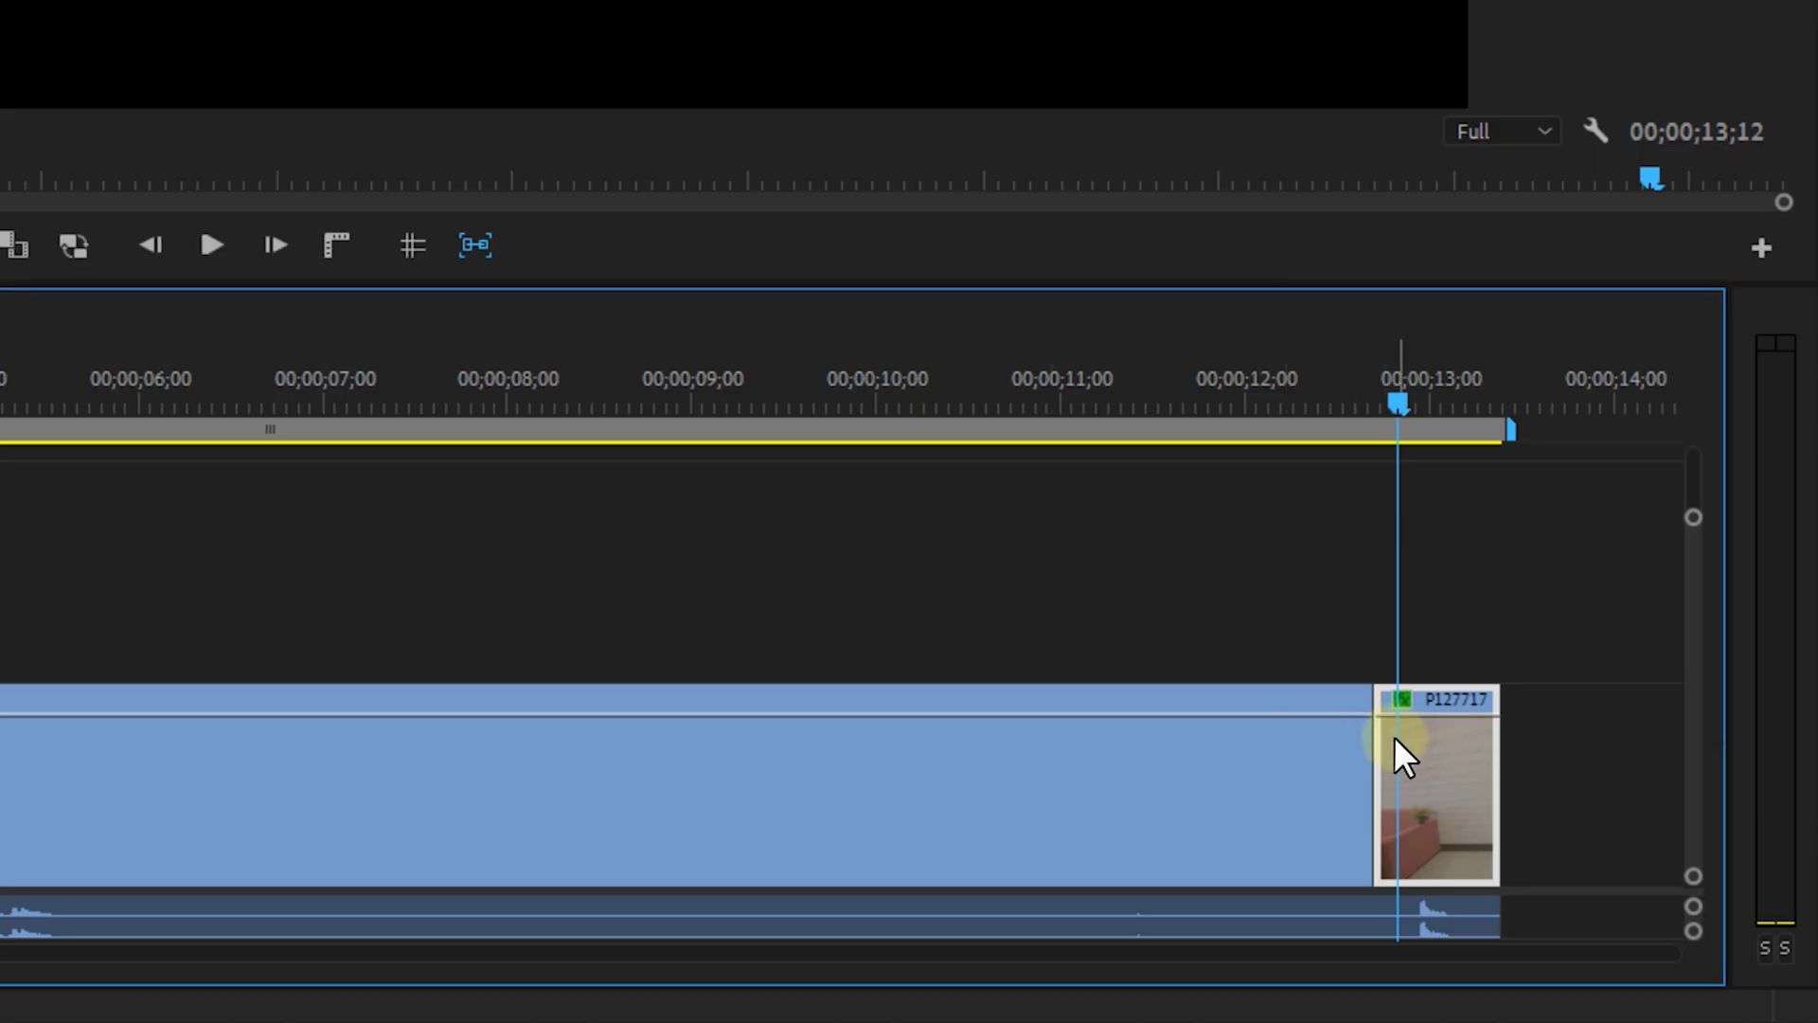
right_click(1396, 744)
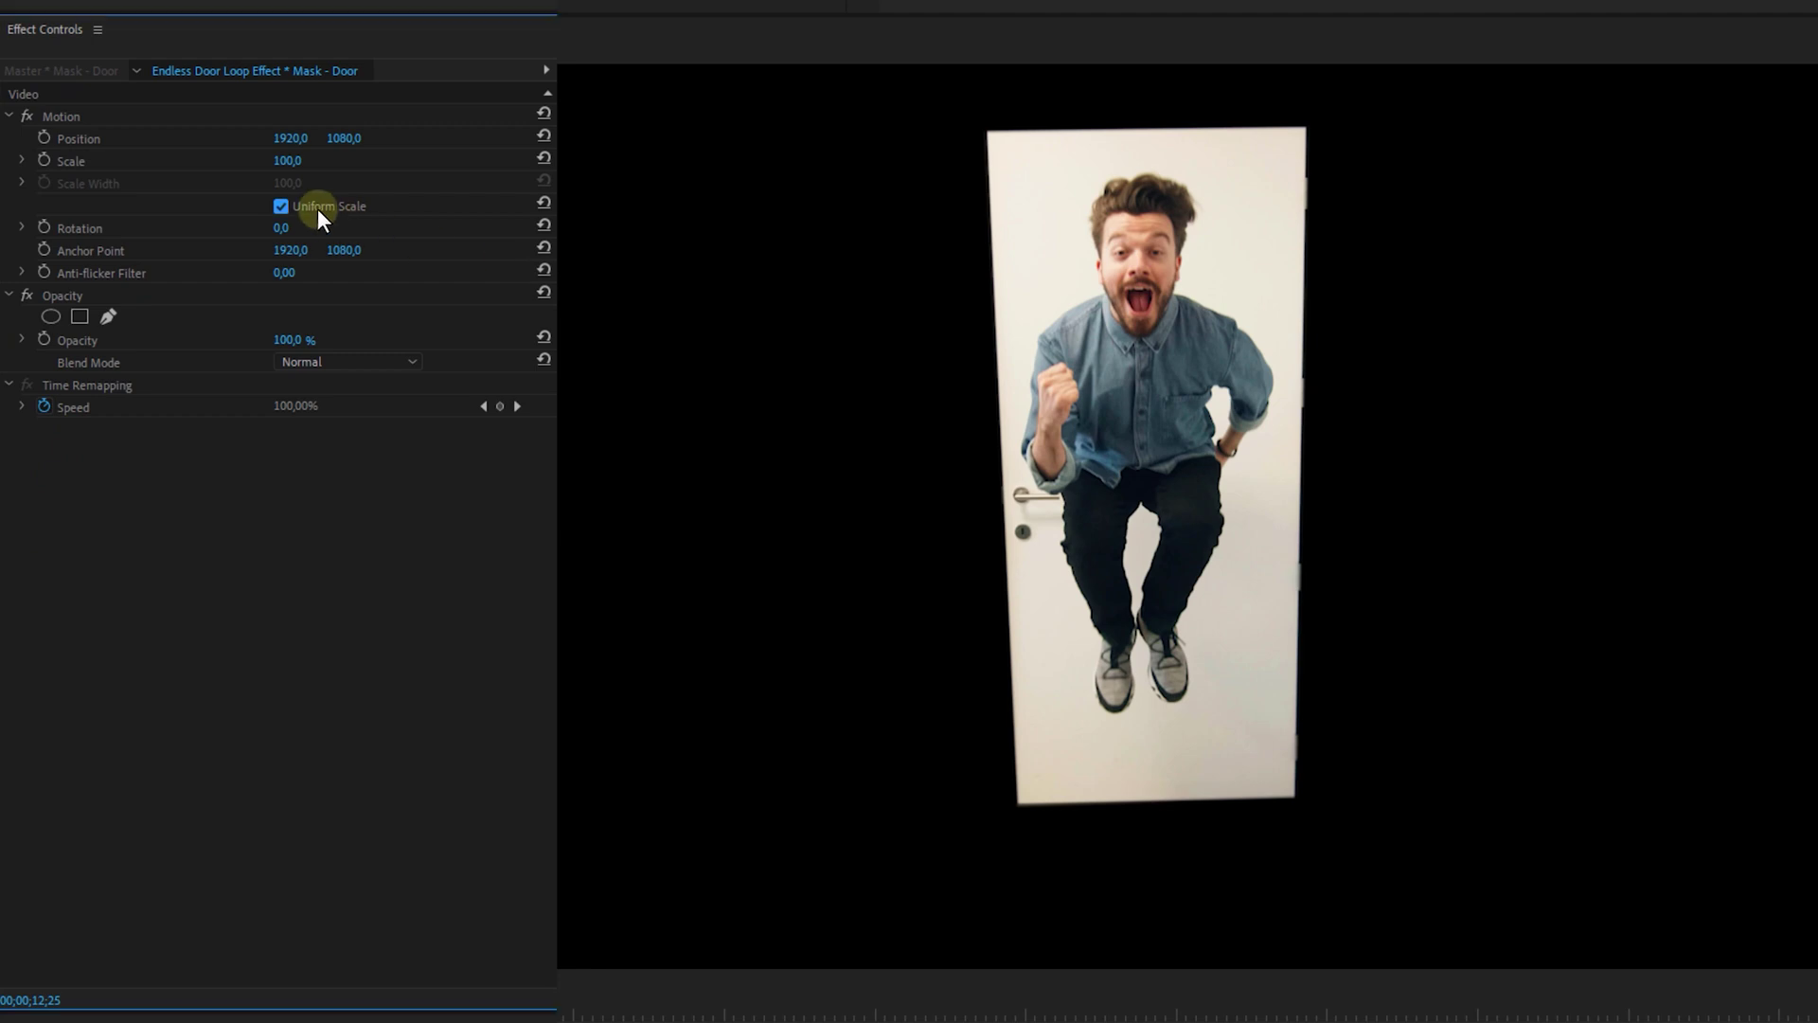
Disable Uniform Scale and set Scale Height about 132, Position Y 1240, Scale Width about 410
click(281, 207)
drag(299, 165, 142, 154)
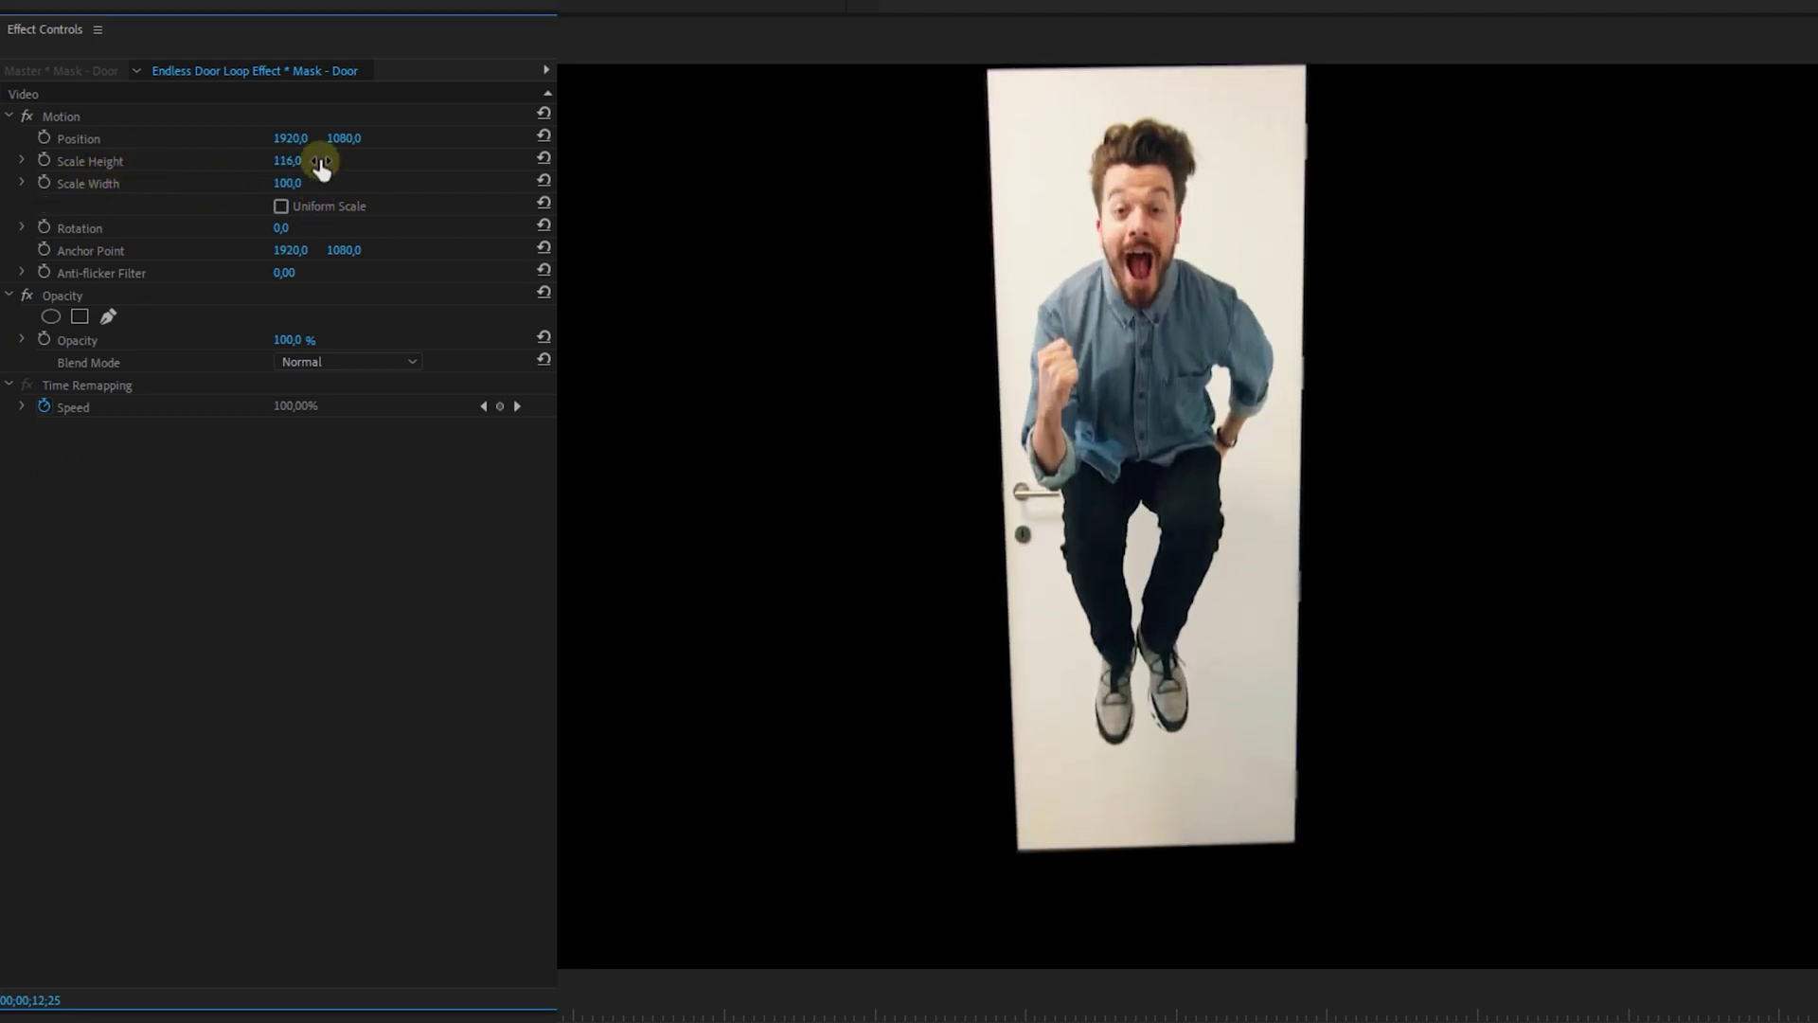
drag(468, 131, 517, 131)
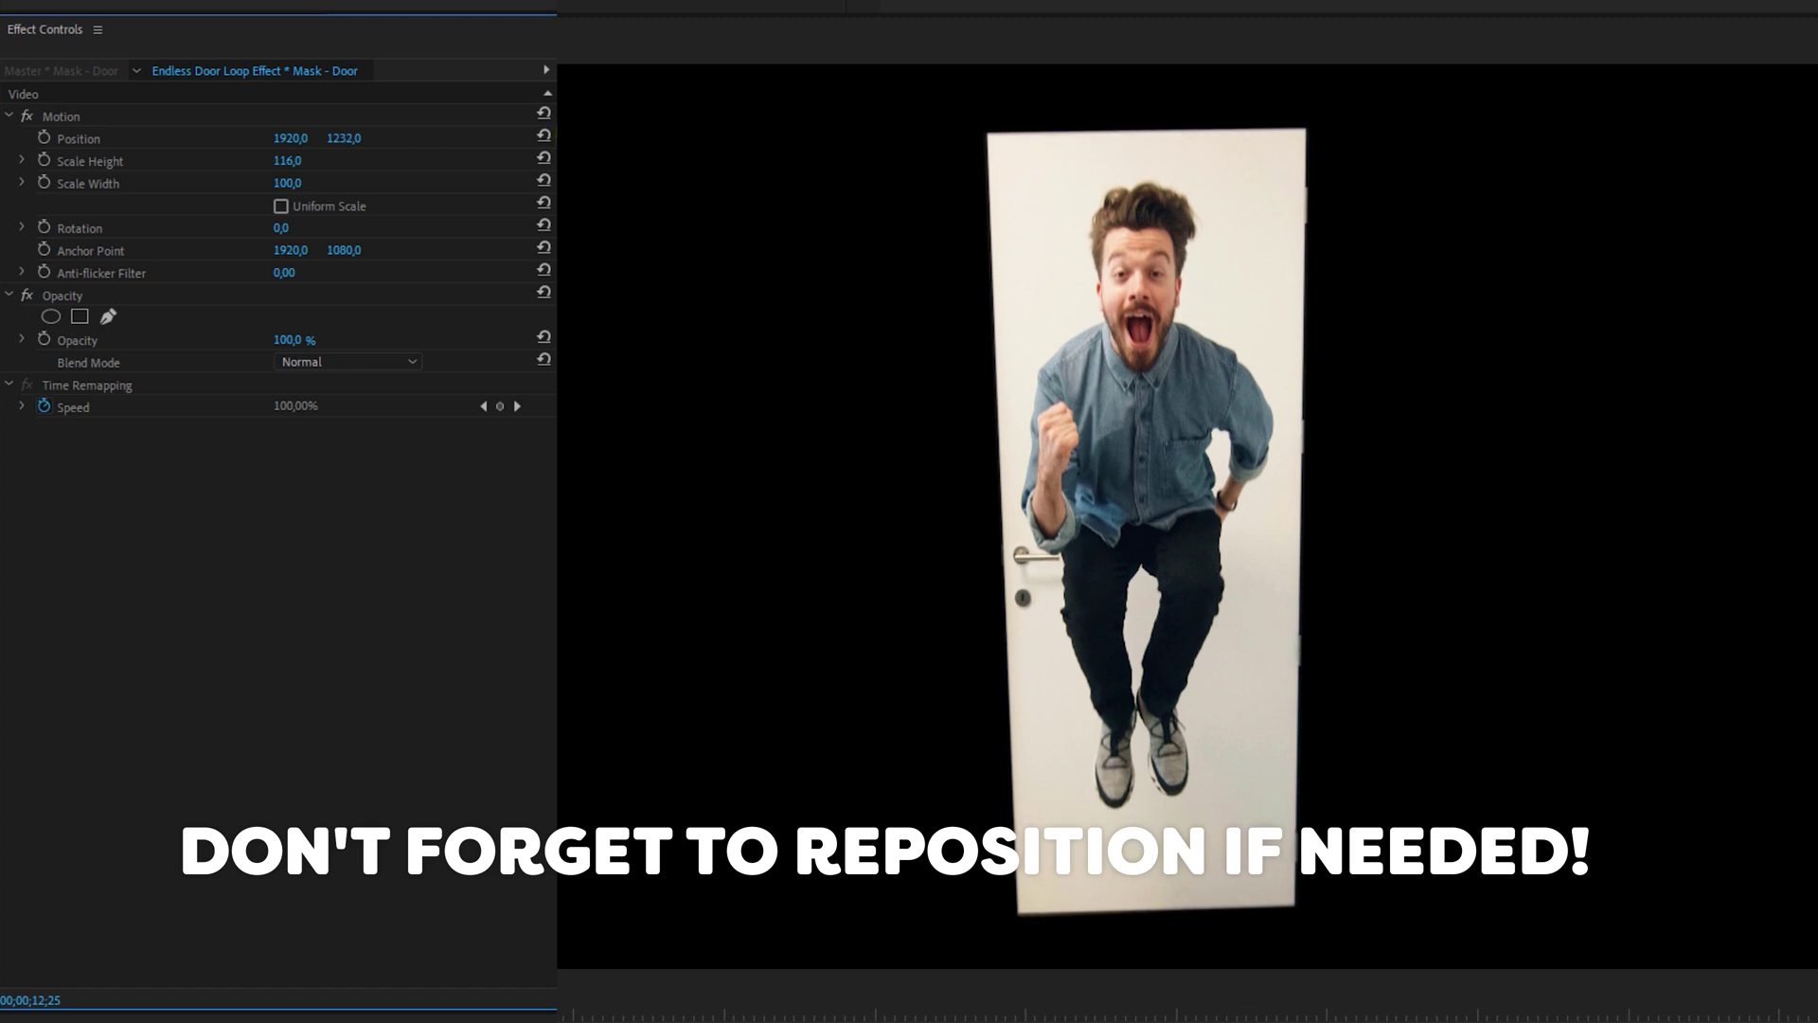
drag(287, 161, 387, 124)
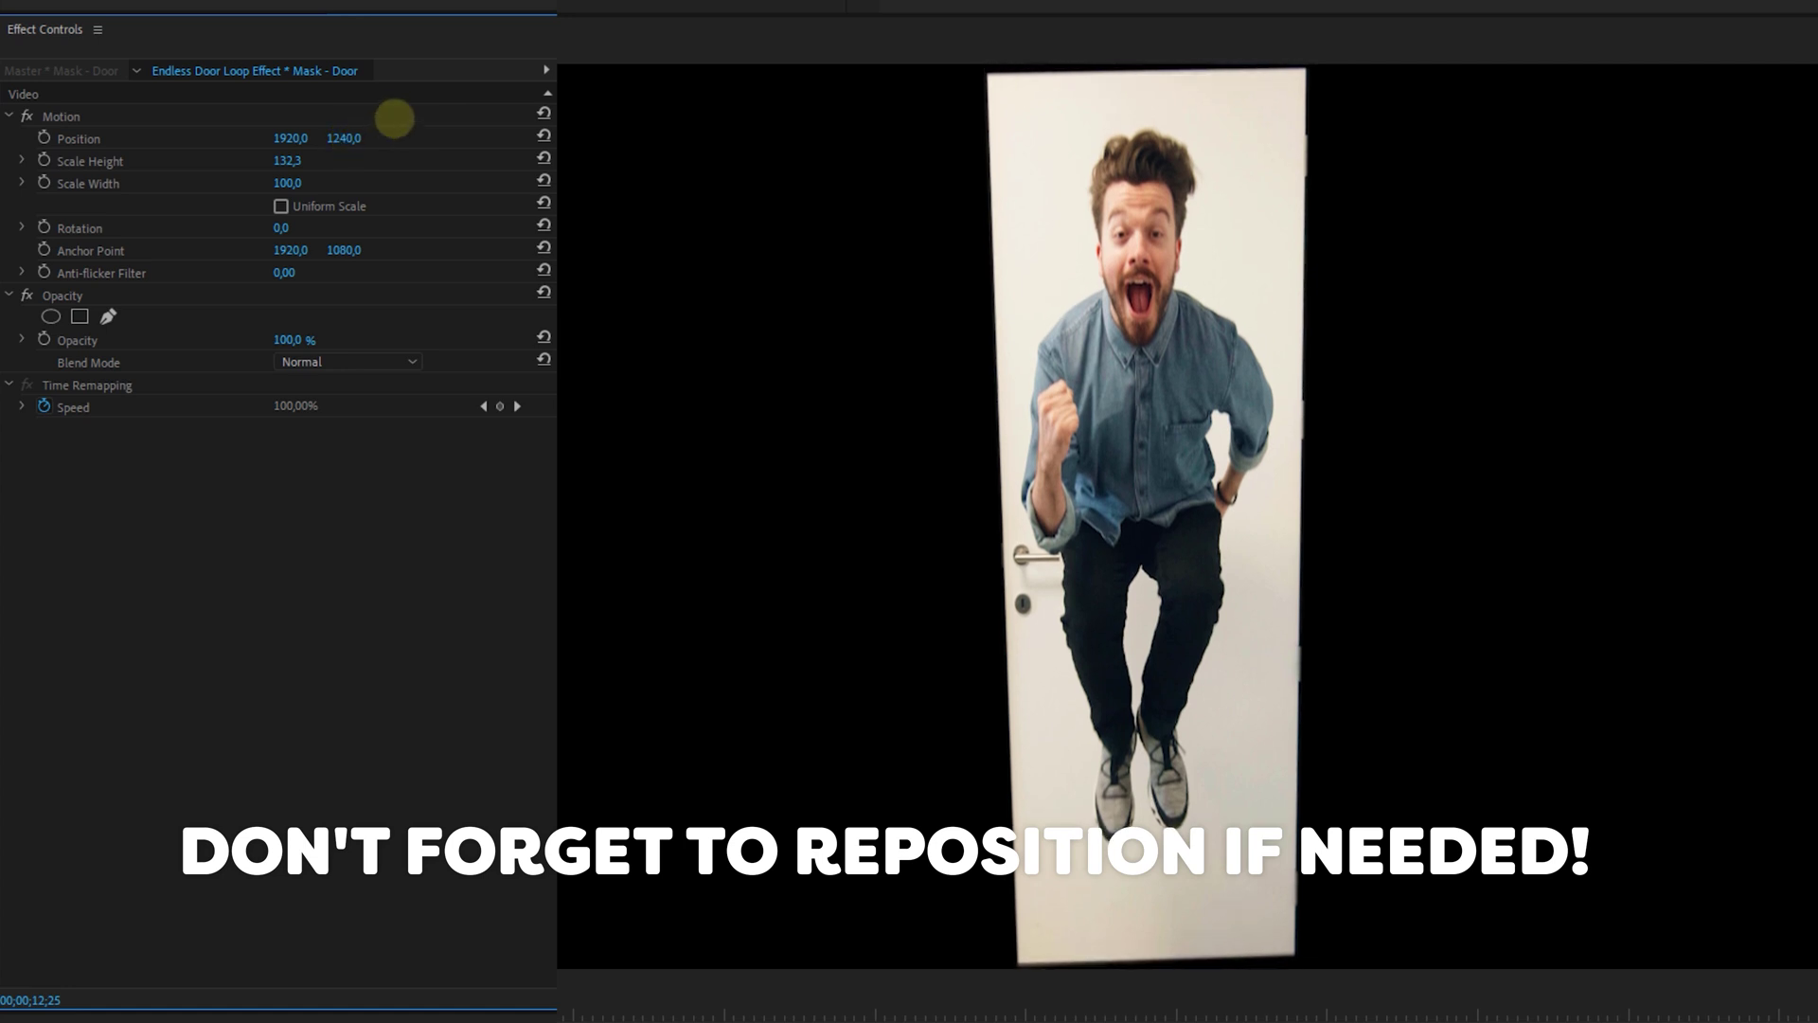
drag(284, 183, 1802, 148)
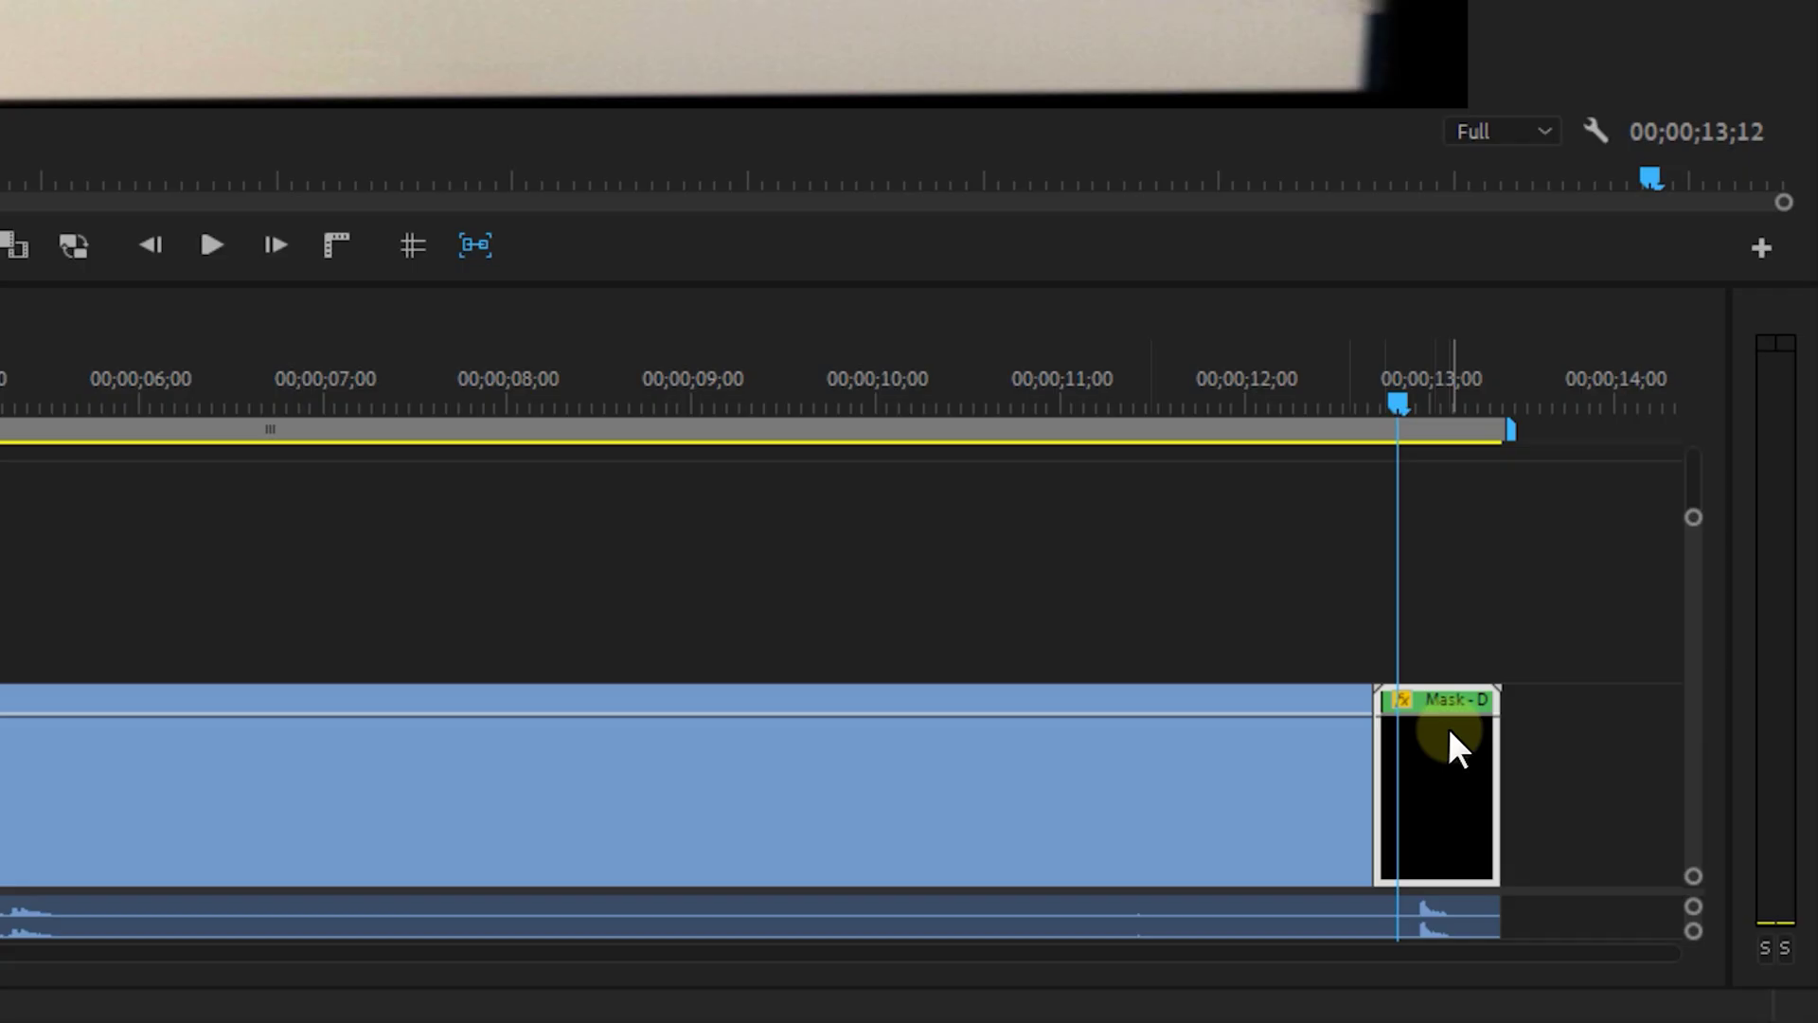
Nest the stretched door clip as Corner Pin Cheat and apply the Corner Pin effect
right_click(1447, 729)
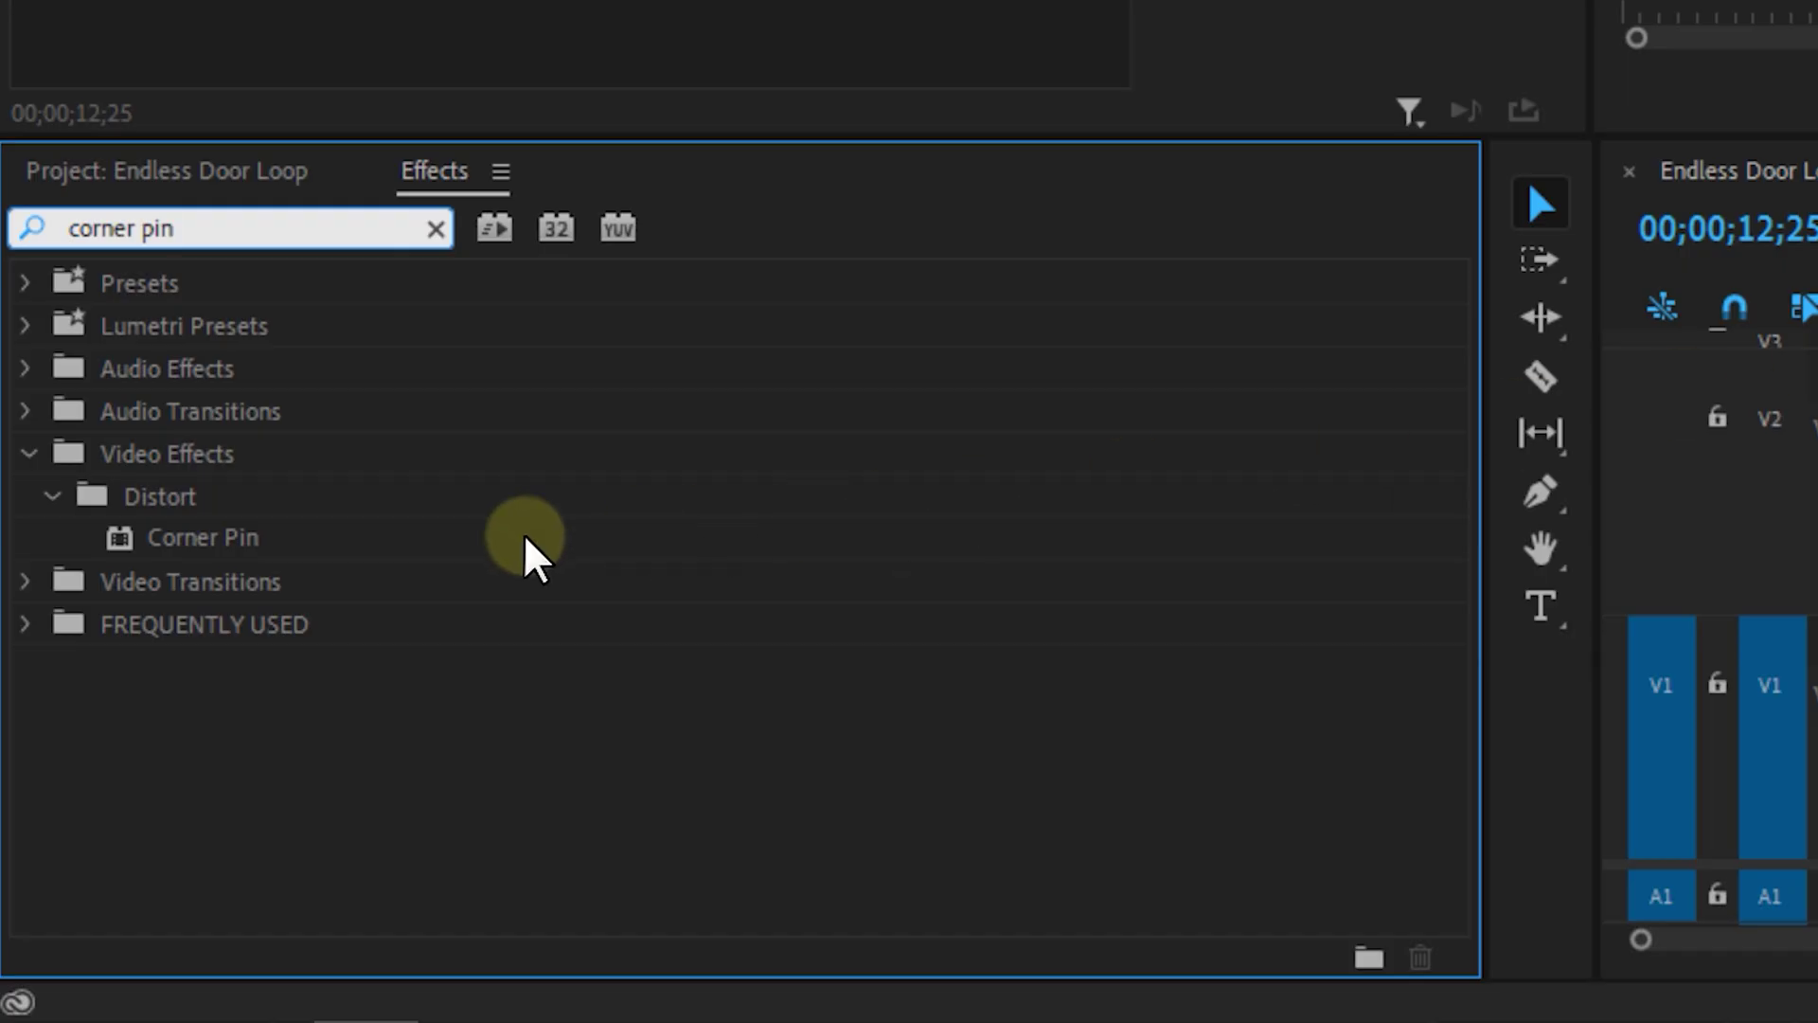
click(282, 542)
drag(289, 554, 1400, 703)
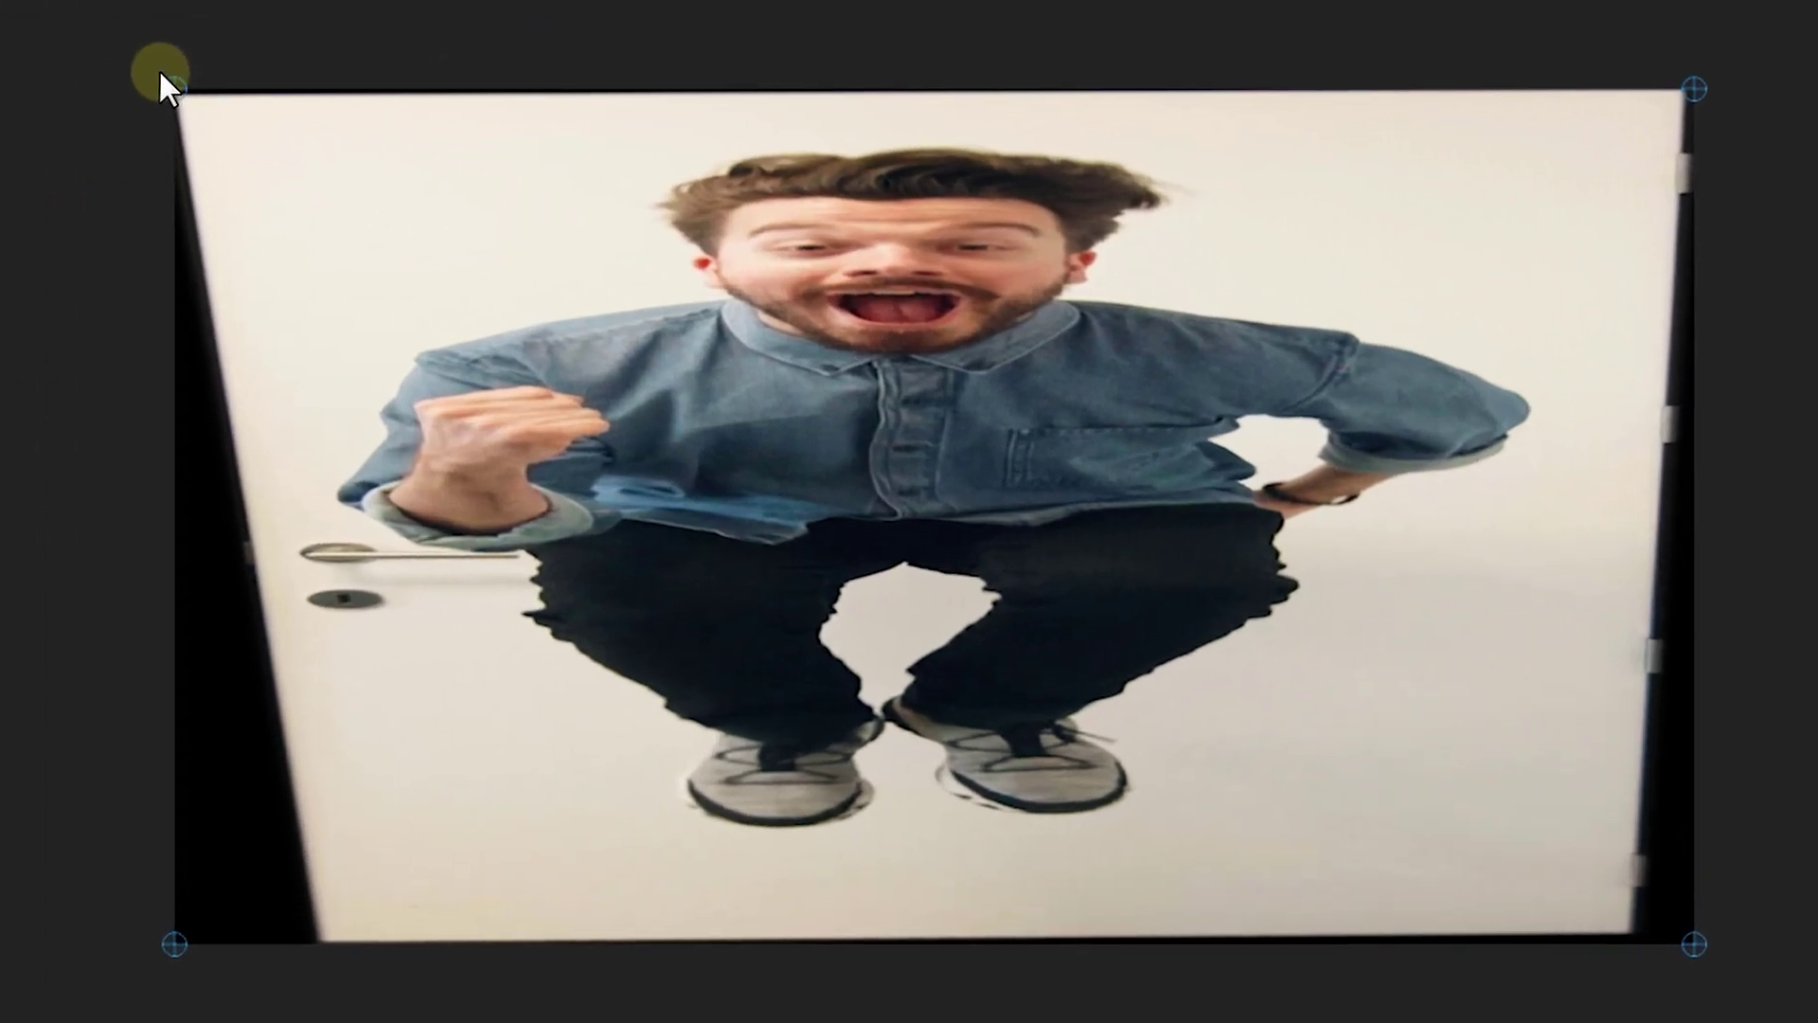
Pull all four Corner Pin corners outward to the frame edges
drag(175, 89, 172, 86)
drag(156, 945, 34, 930)
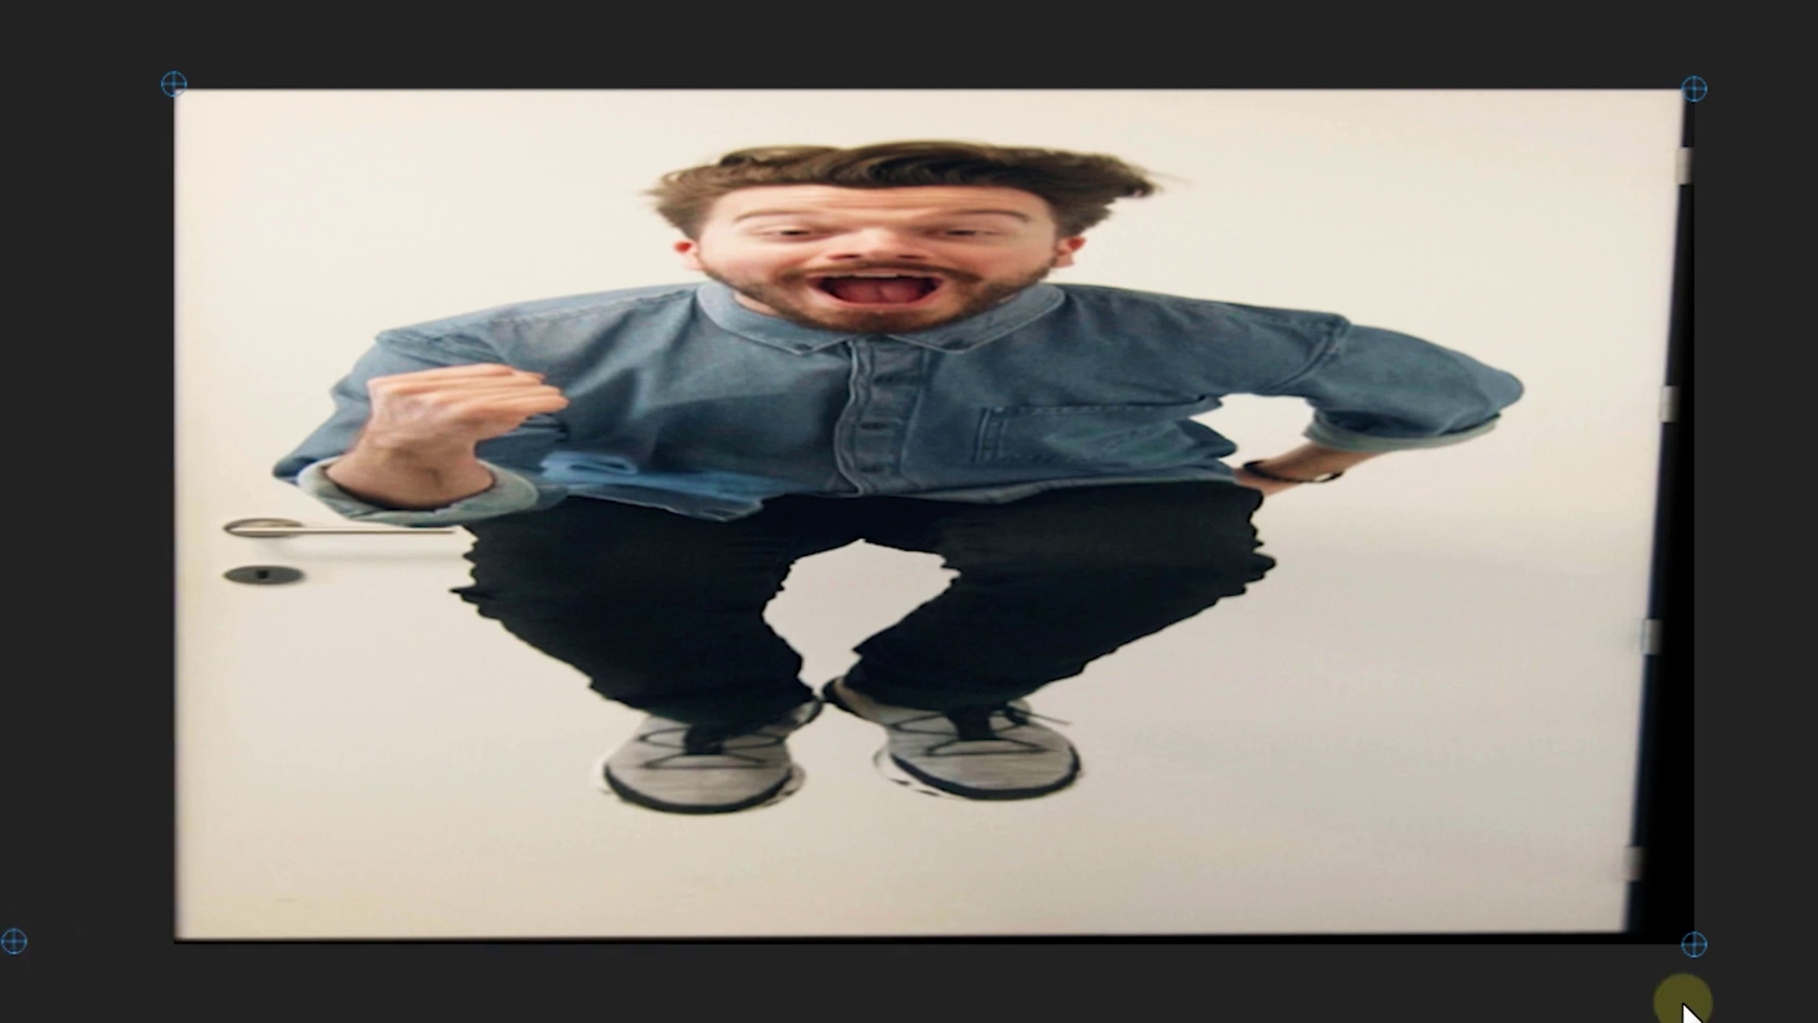
drag(1688, 941, 1763, 956)
mouse_move(1694, 88)
mouse_down()
mouse_move(1720, 42)
mouse_move(1700, 72)
mouse_up()
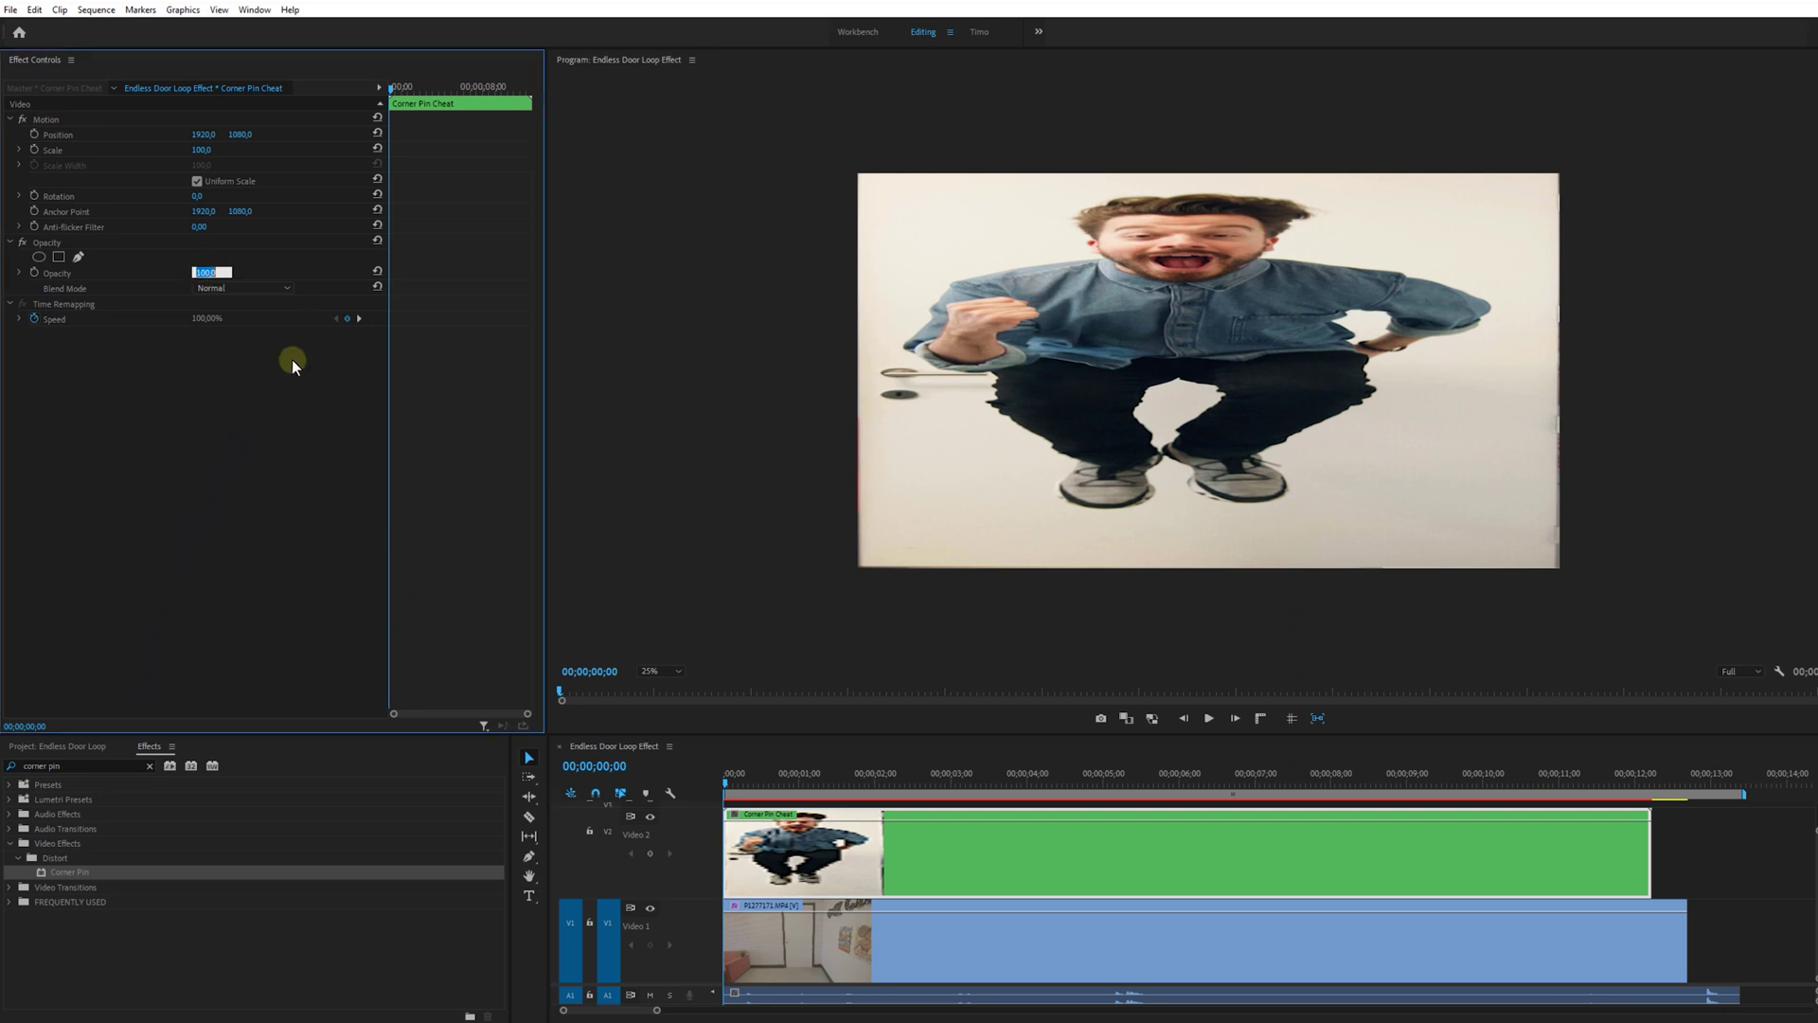
Set the overlay's opacity to 50% and pin its four corners onto the door's corners
text(50)
key(Return)
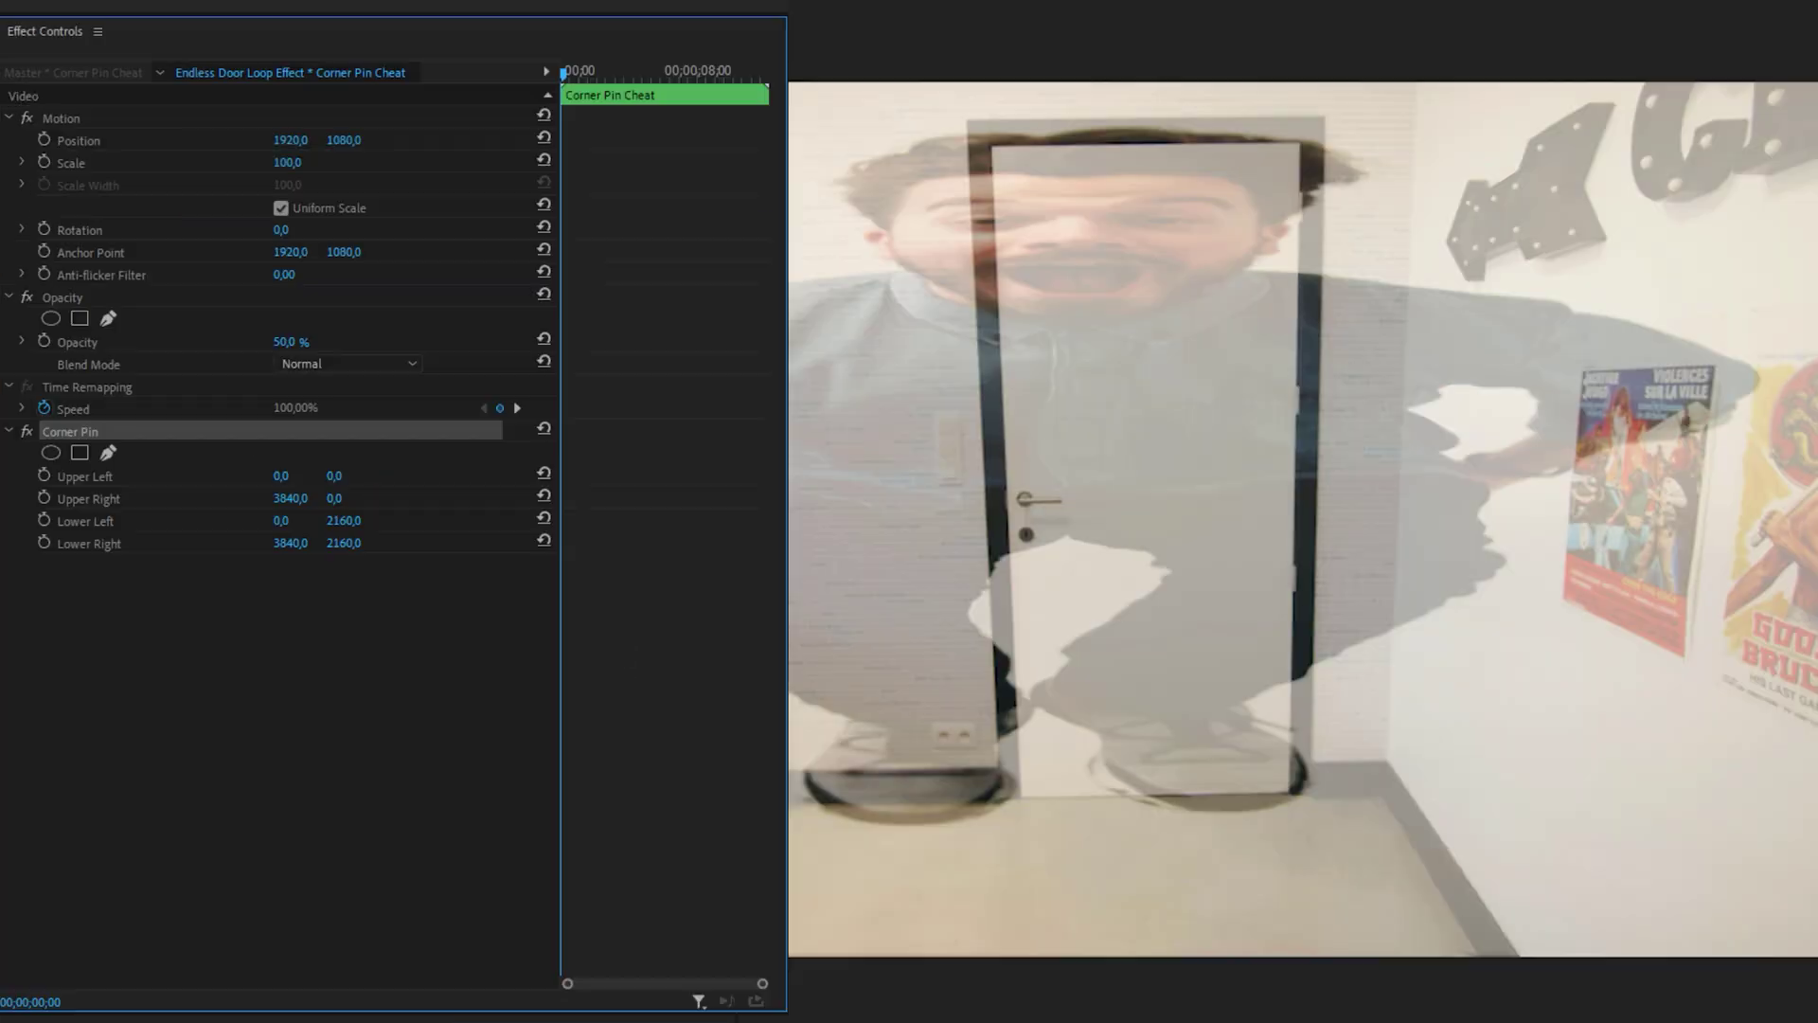
drag(549, 90, 683, 137)
drag(353, 961, 1021, 798)
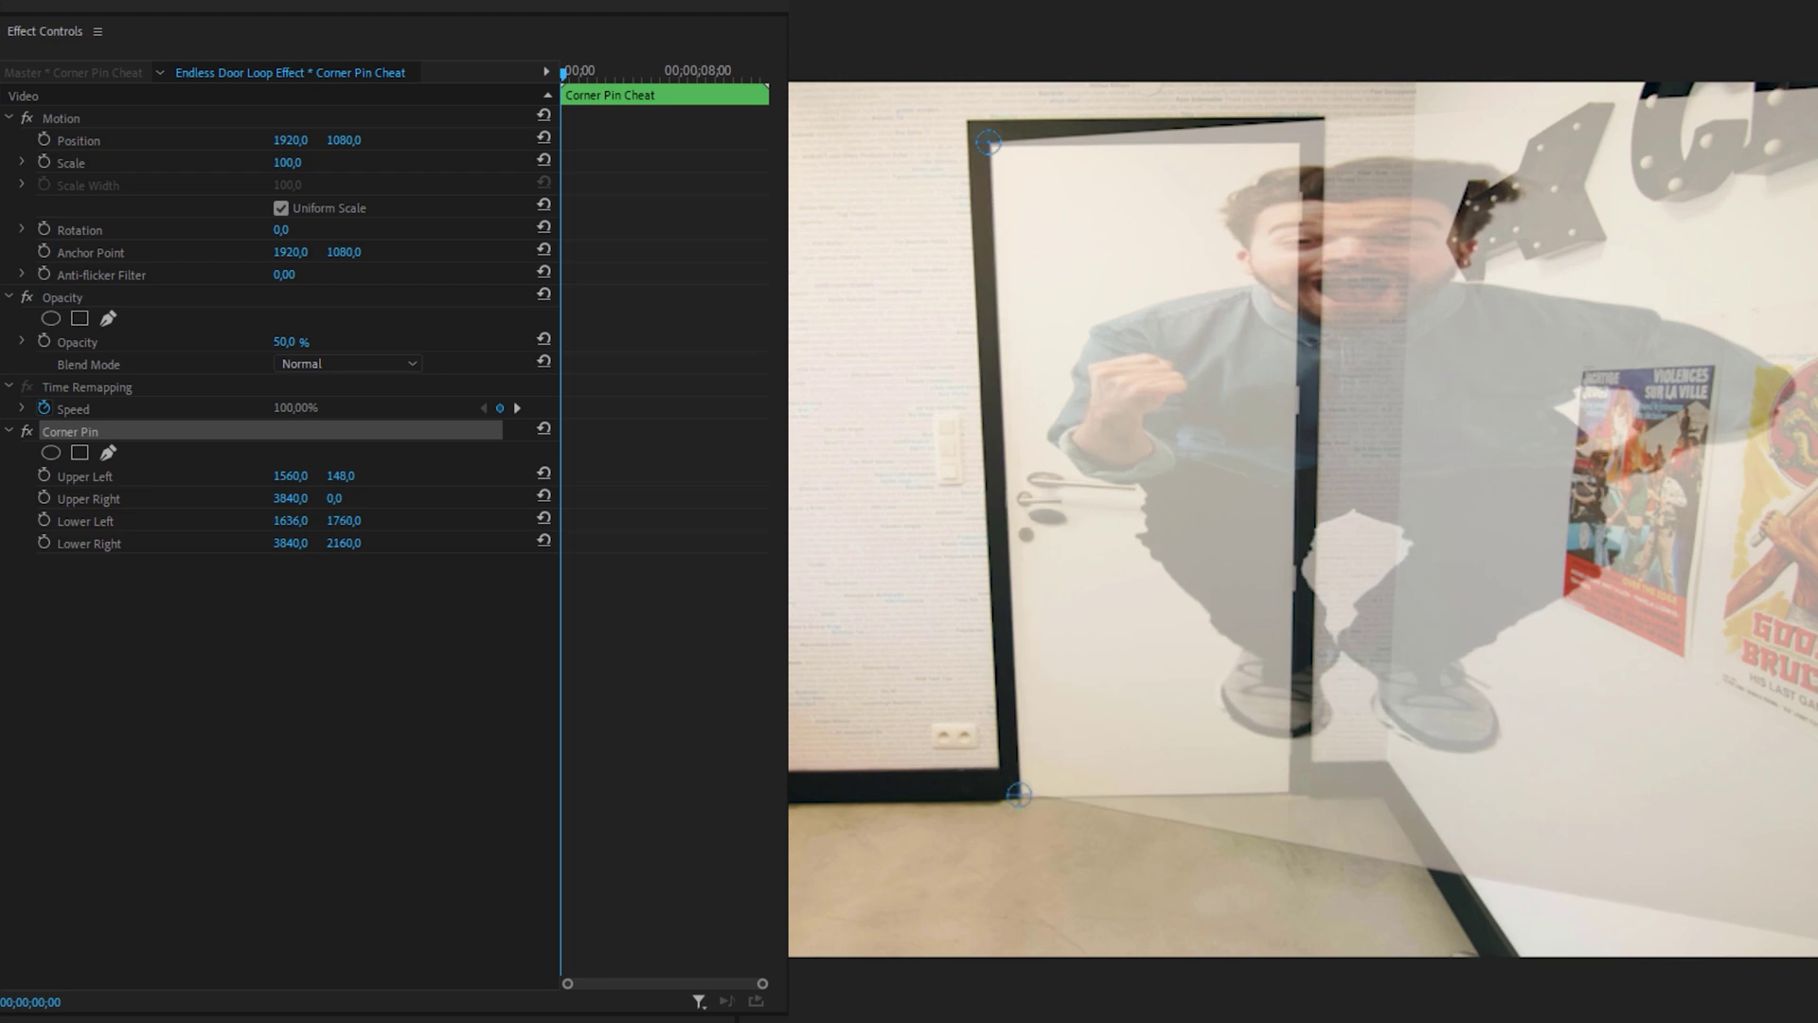
drag(1814, 952, 1290, 799)
drag(1814, 85, 1298, 140)
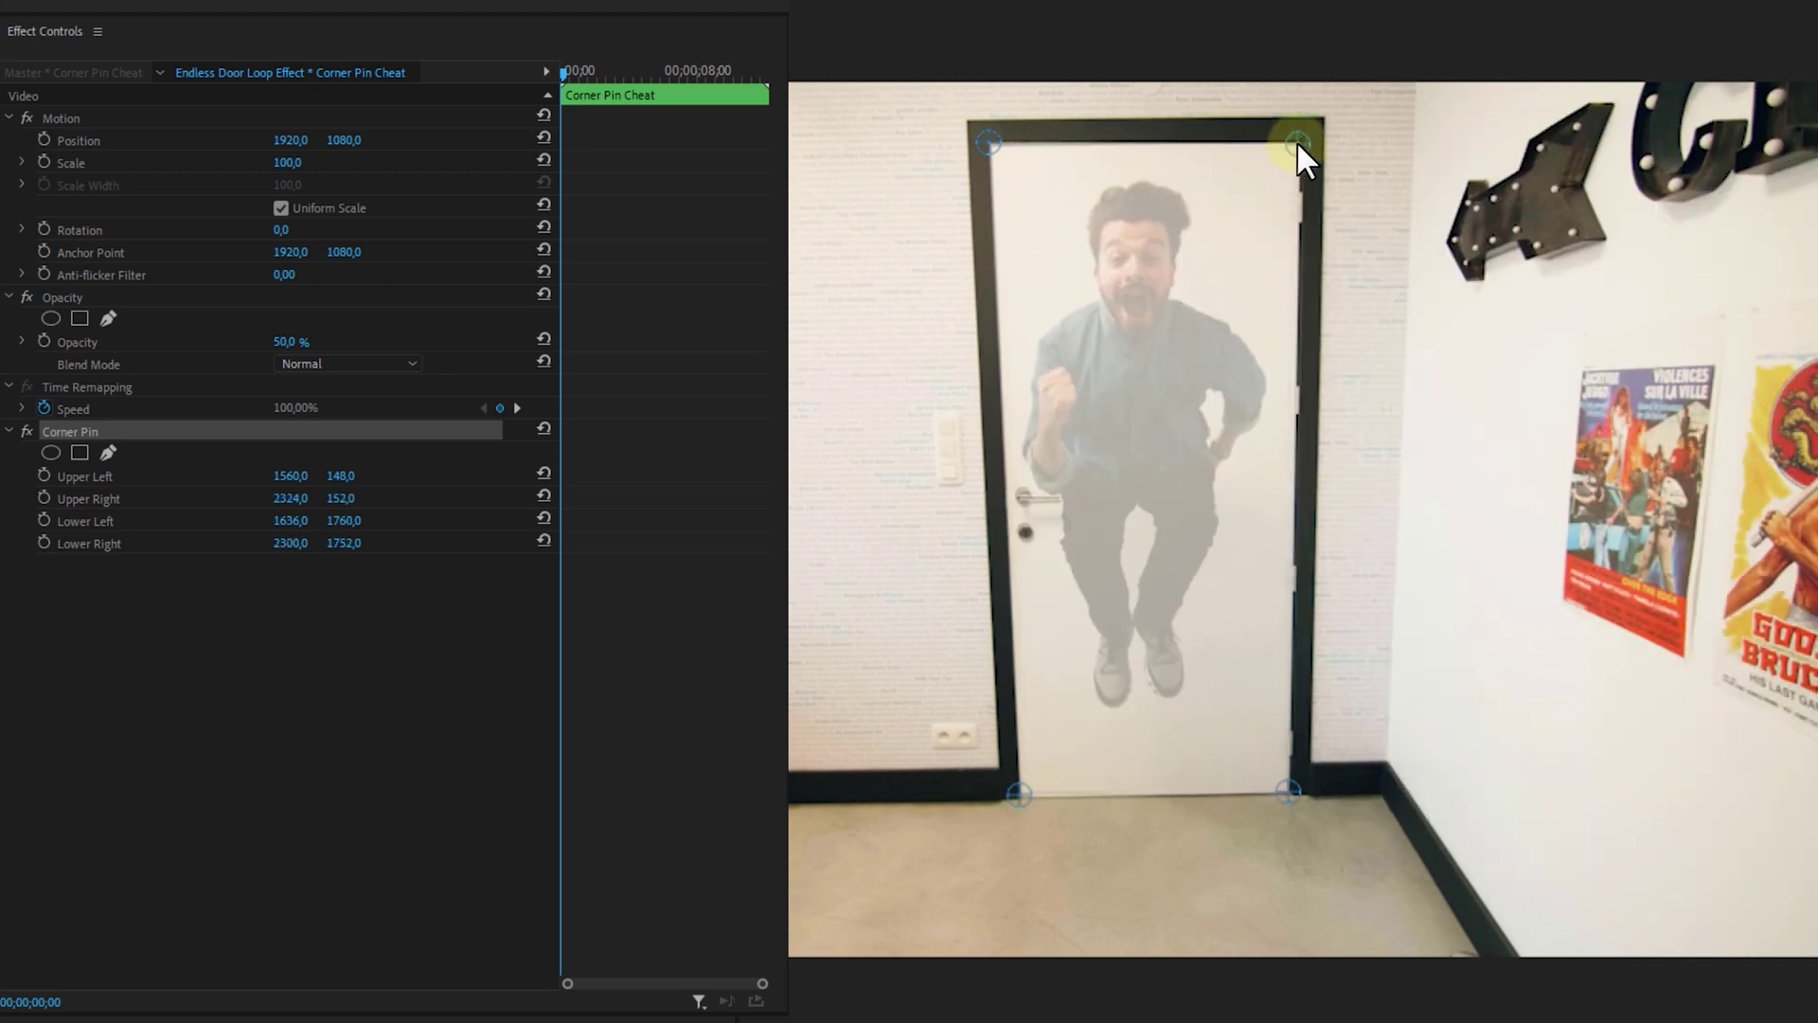
drag(921, 0, 931, 3)
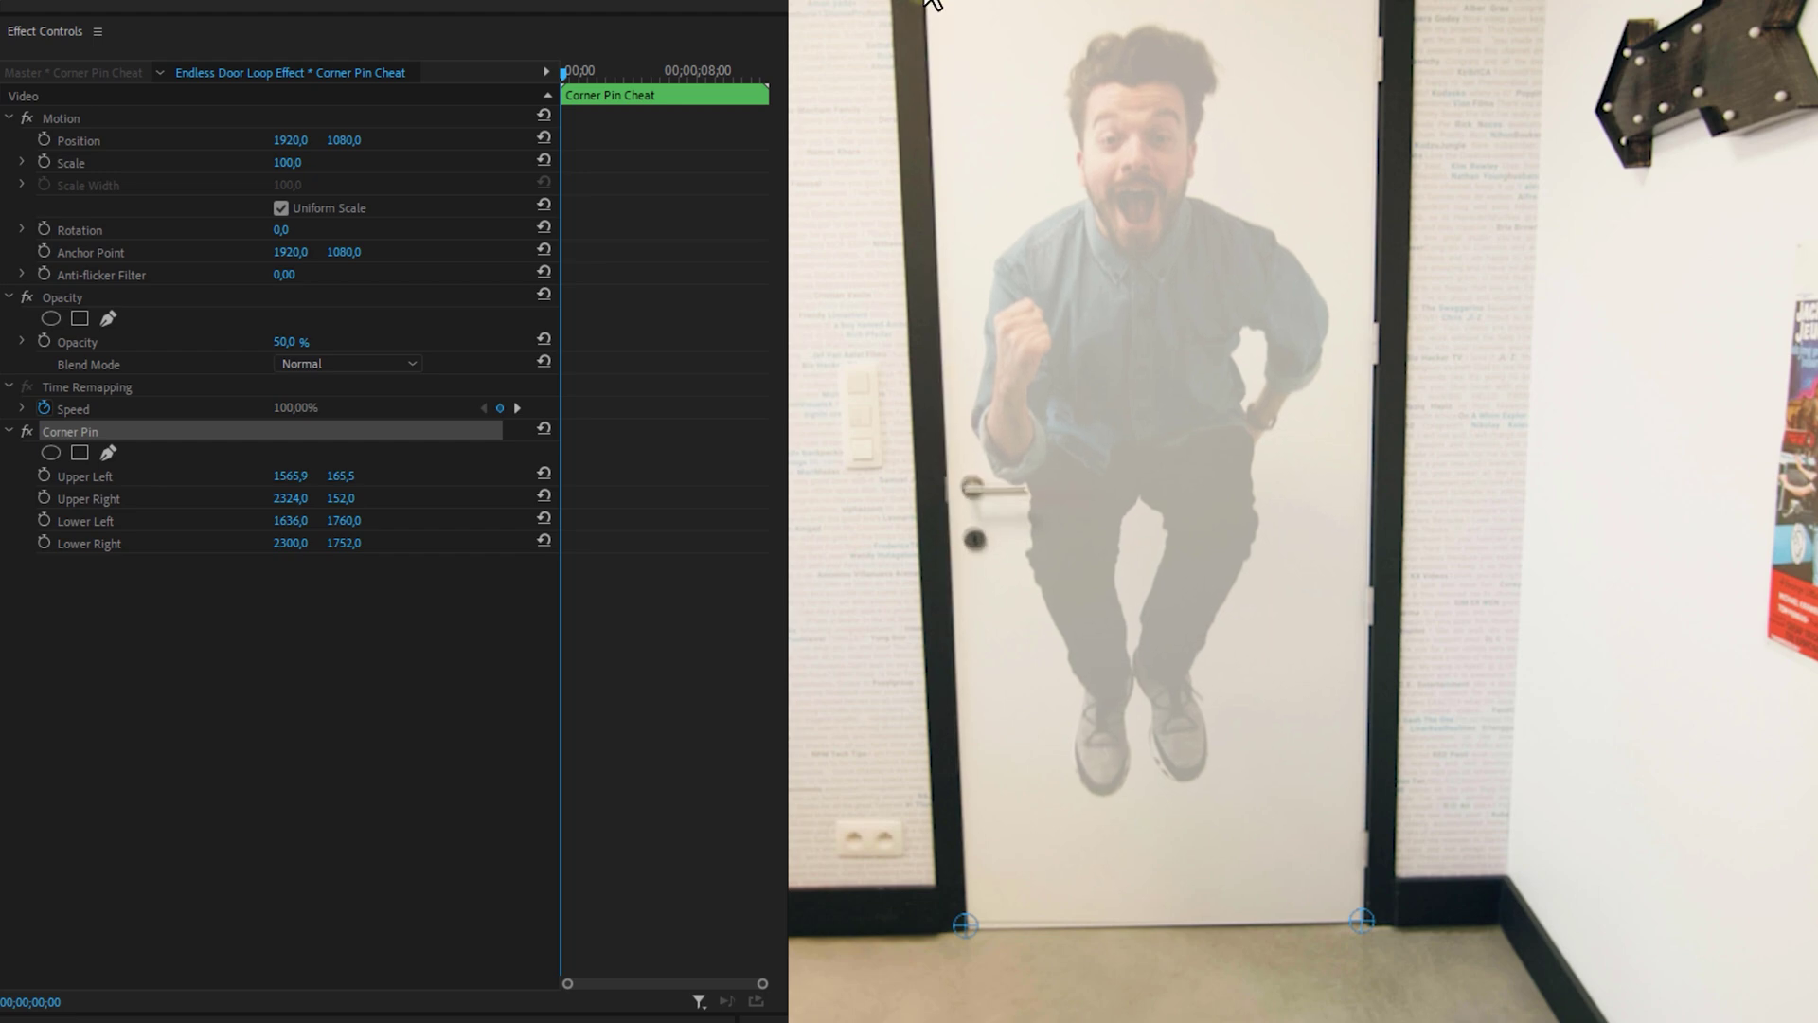
Enable left-corner keyframing and keyframe both left corners through the door's first opening frames
click(44, 475)
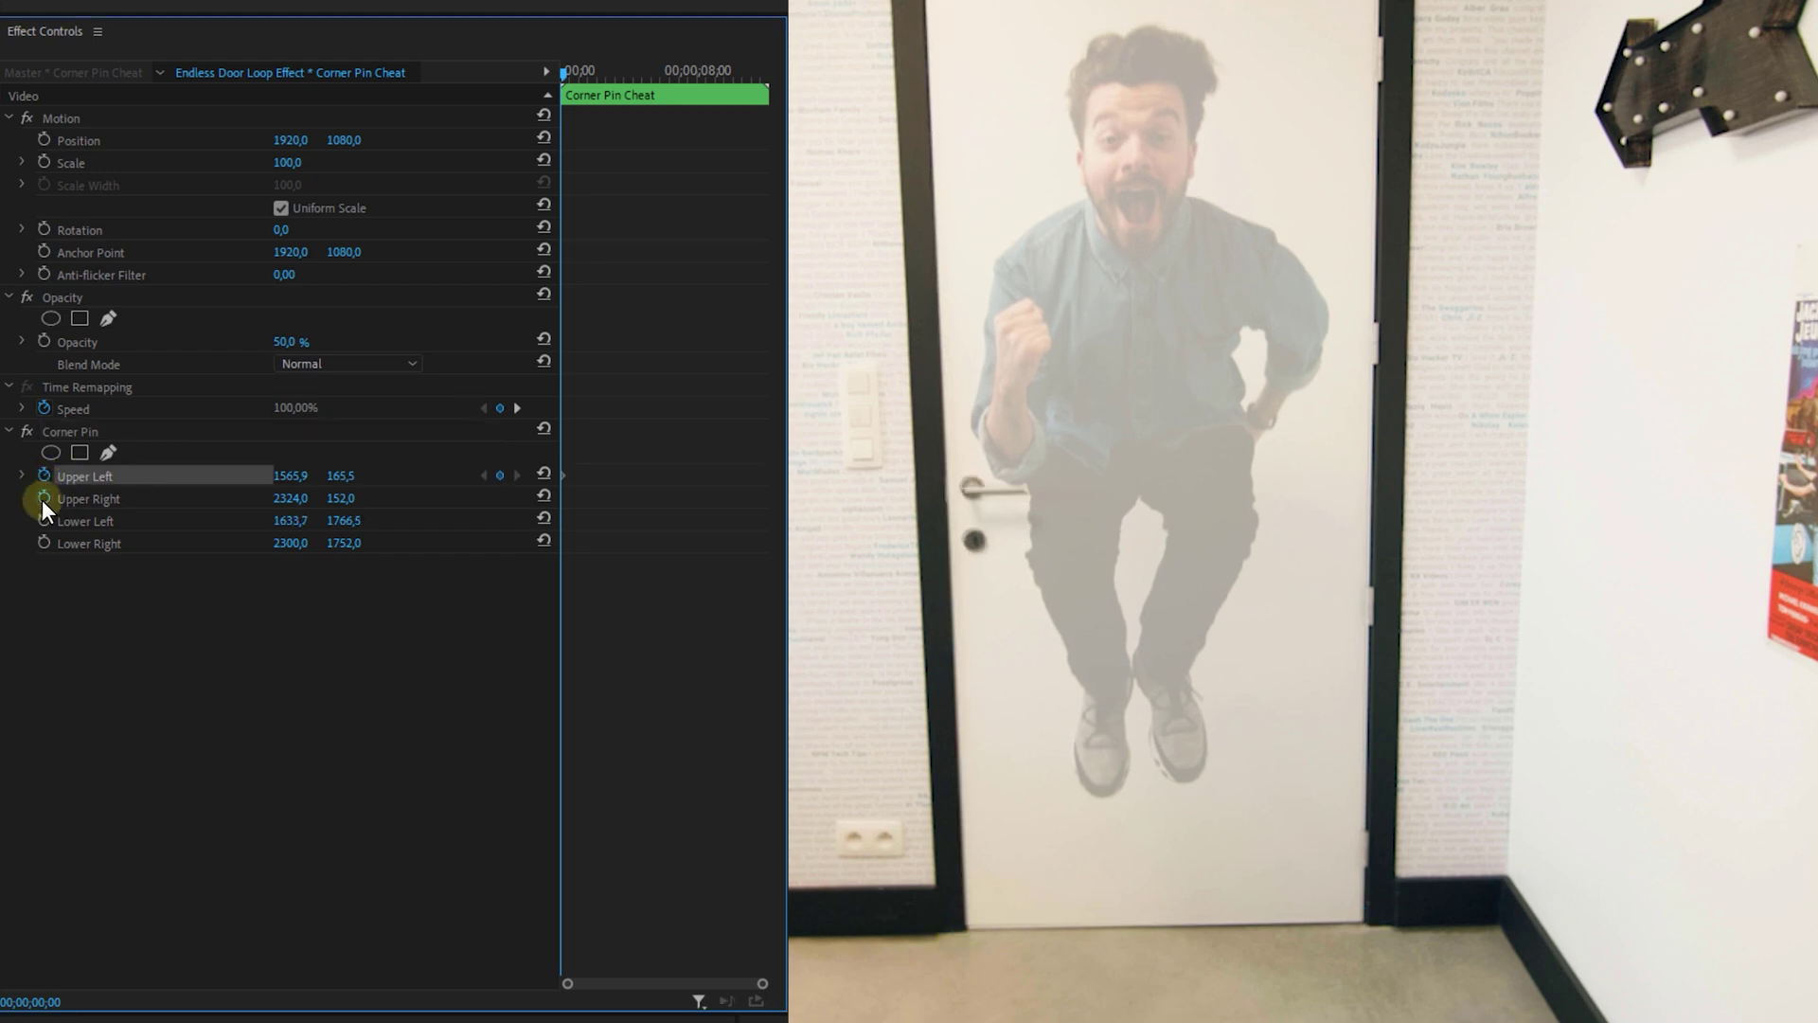
drag(574, 70, 575, 72)
key(Right)
key(Right)
key(Right)
key(Right)
drag(923, 2, 925, 0)
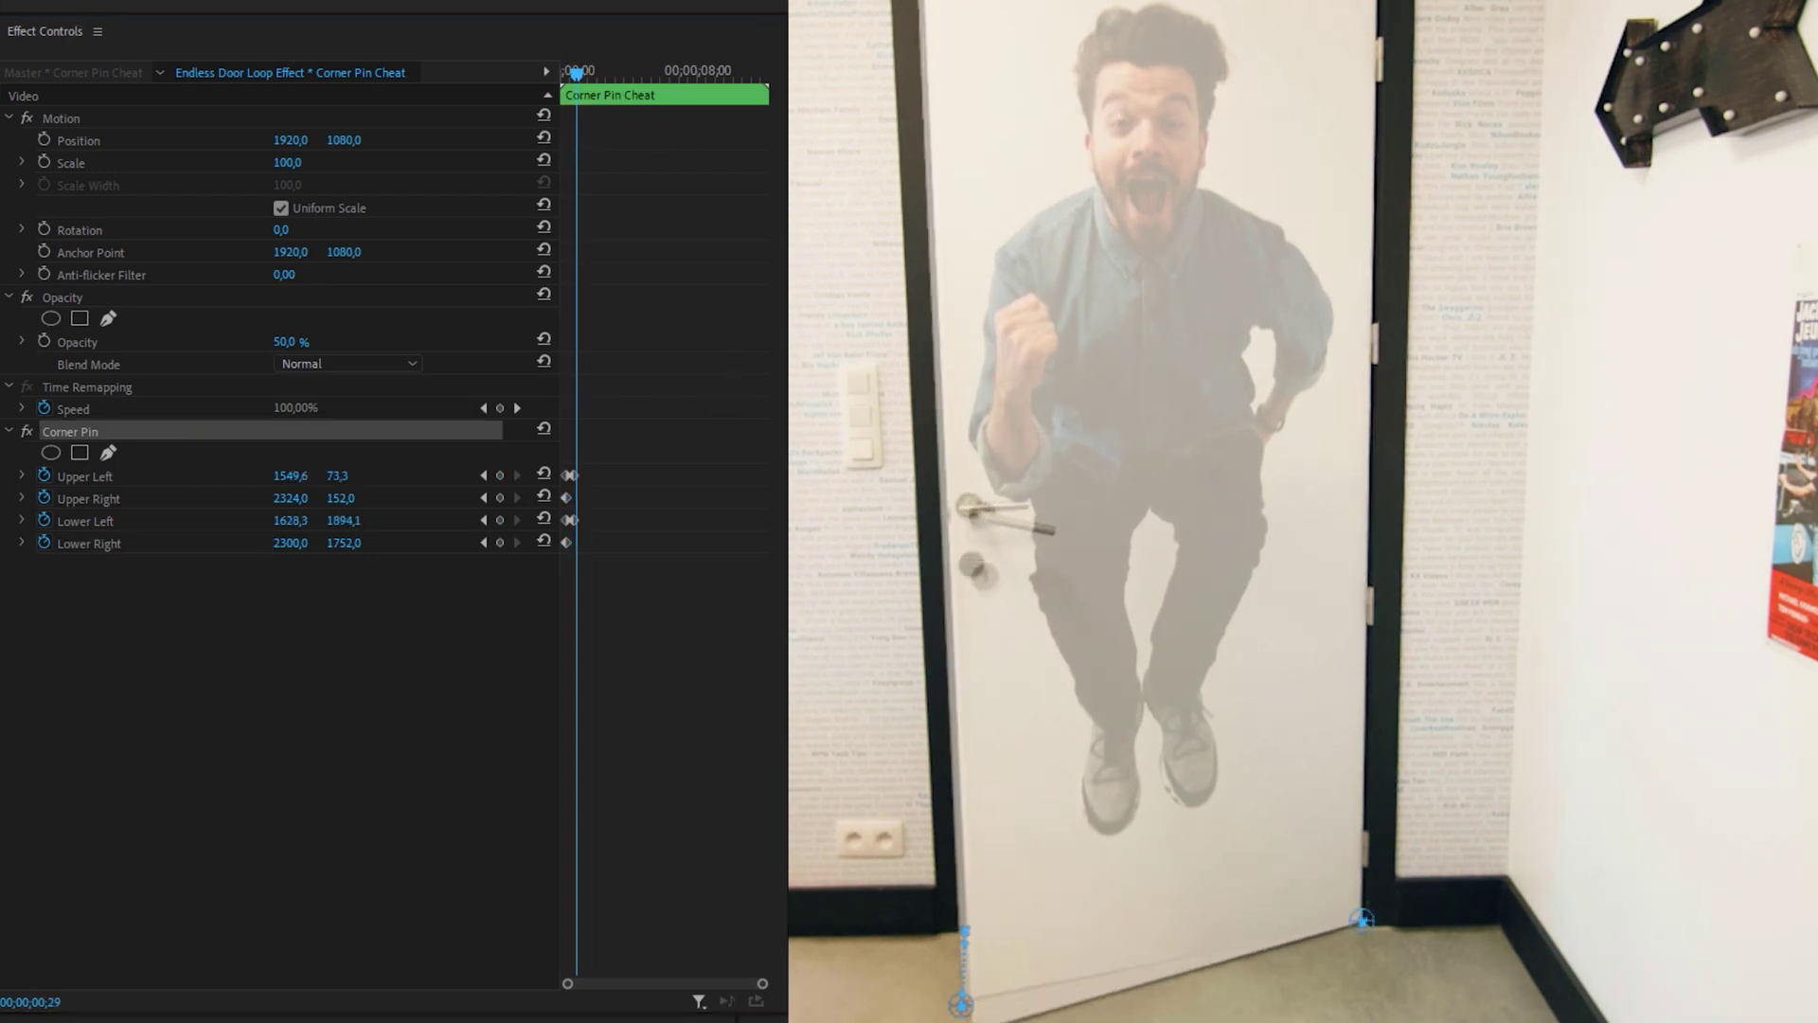
drag(964, 929, 966, 1014)
key(Right)
key(Right)
drag(923, 2, 921, 3)
drag(962, 1006, 965, 1013)
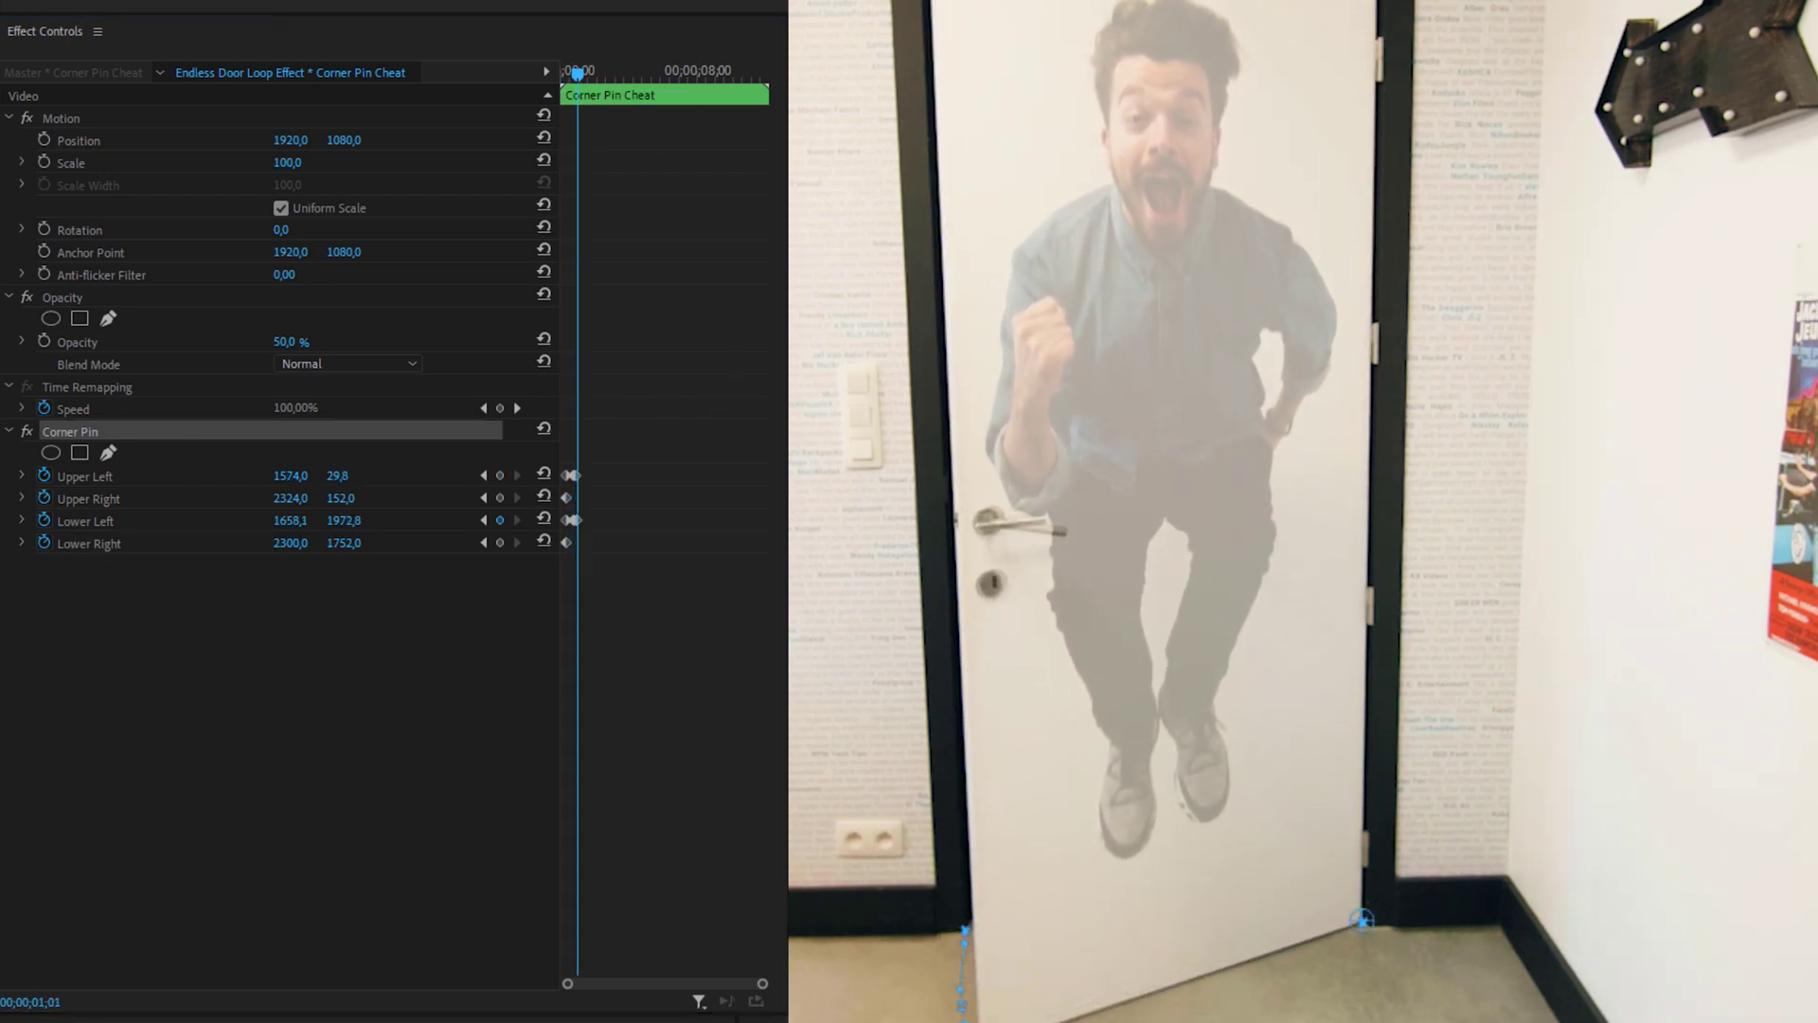
key(Right)
key(Right)
key(Right)
key(Right)
drag(923, 2, 944, 0)
drag(964, 1005, 973, 1021)
Keep keyframing the left corners frame by frame as the door swings, past 01;15
key(Right)
key(Right)
key(Right)
key(Right)
drag(902, 42, 849, 45)
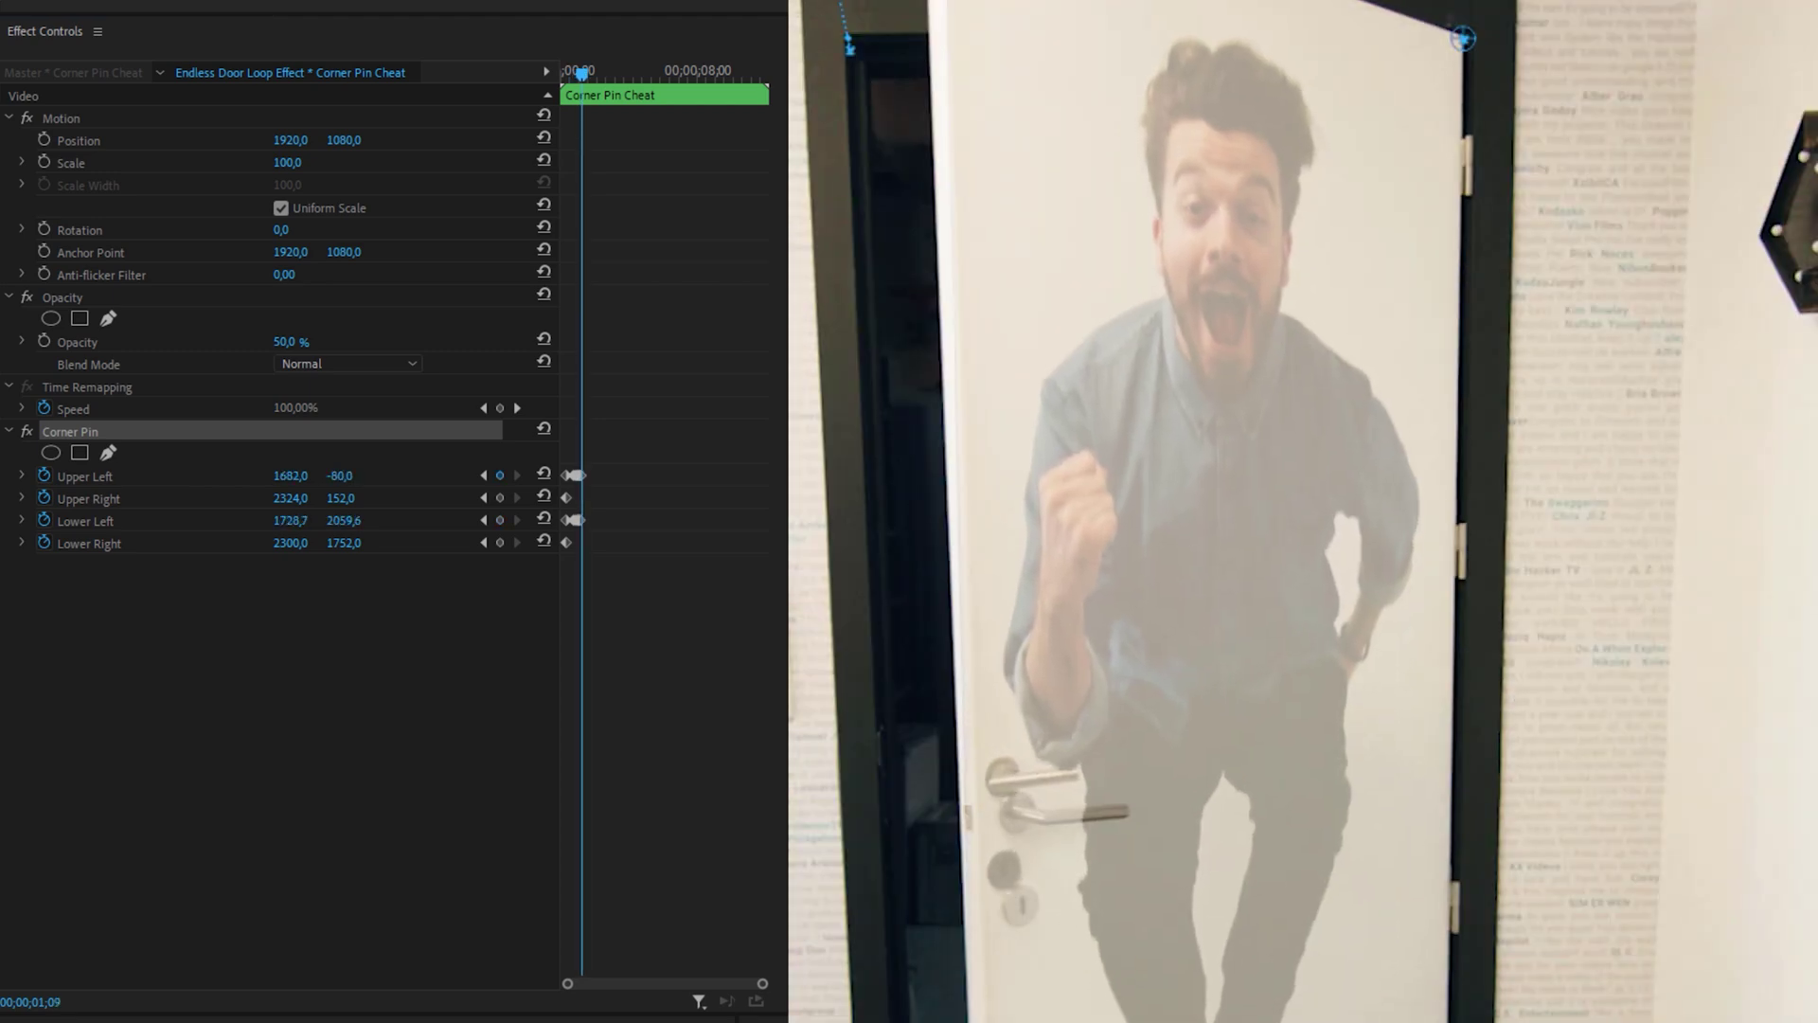
key(Right)
key(Right)
drag(973, 994, 985, 1009)
drag(849, 45, 857, 43)
key(Right)
key(Right)
drag(1071, 48, 1067, 35)
click(481, 479)
key(Right)
key(Right)
drag(1089, 944, 1116, 961)
key(Right)
key(Right)
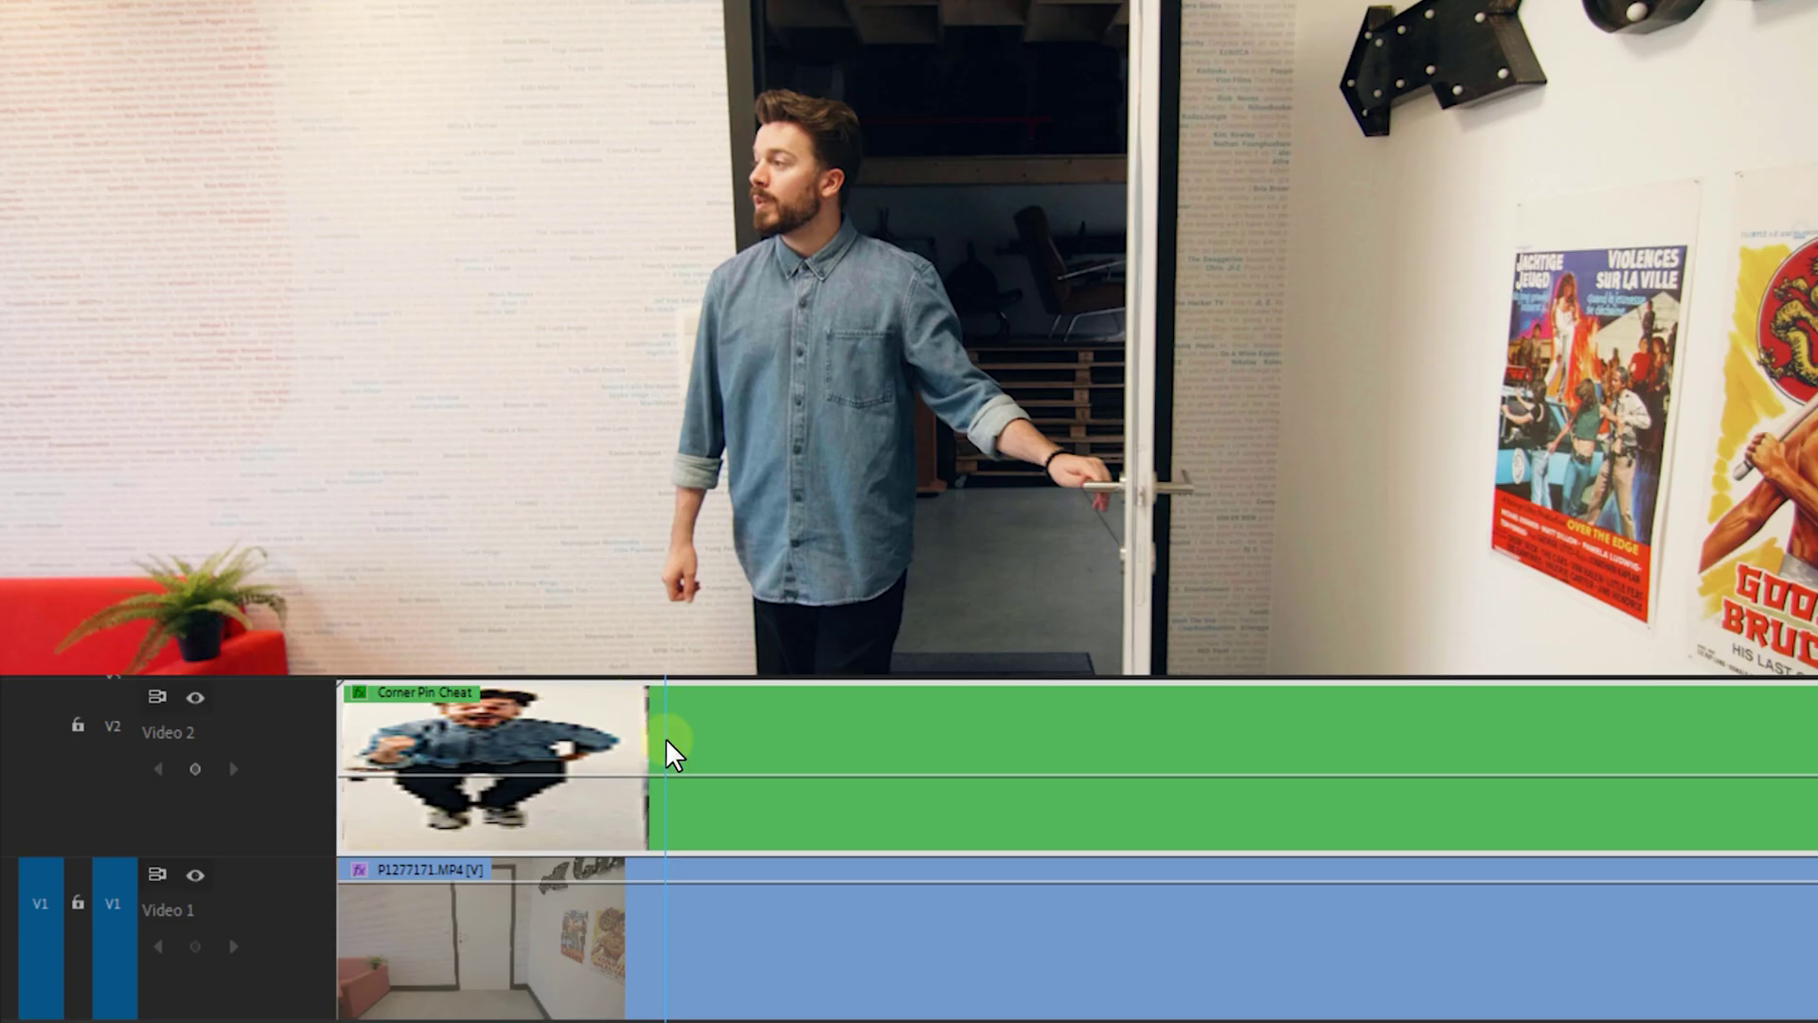
Cut the Corner Pin Cheat overlay at the playhead and delete the part after the cut
key(ctrl+v)
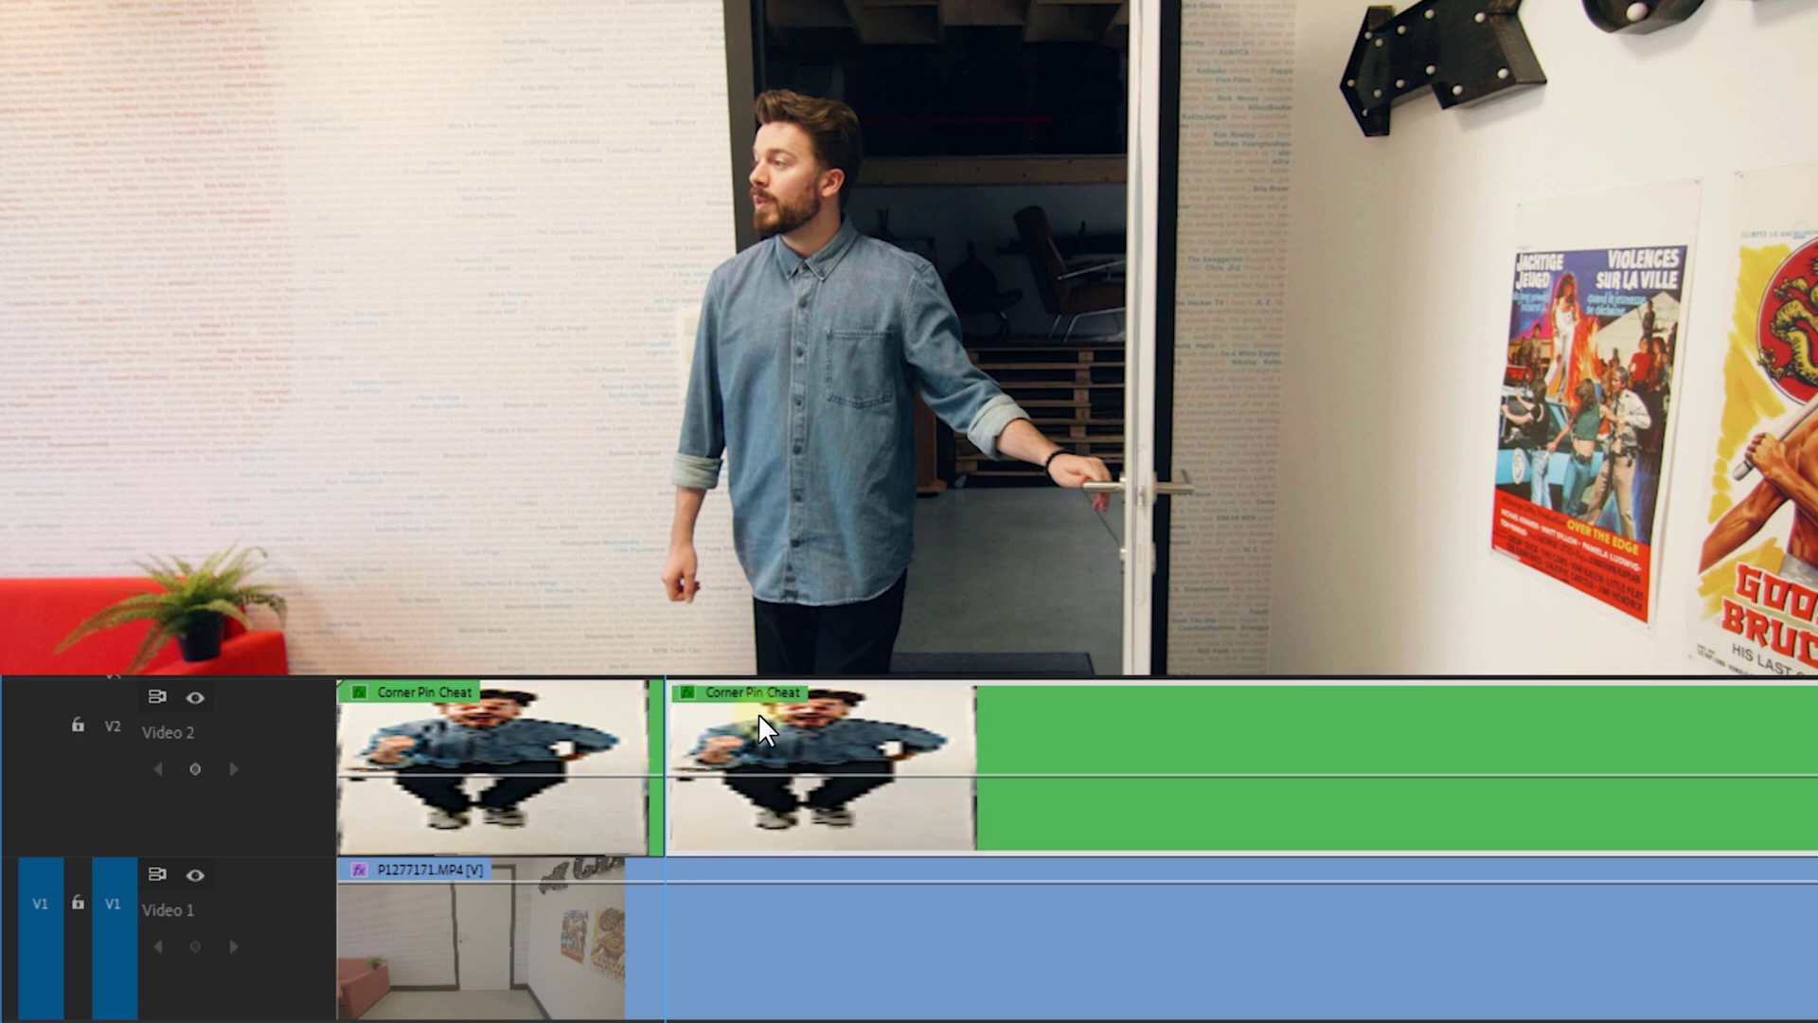
click(761, 731)
key(Delete)
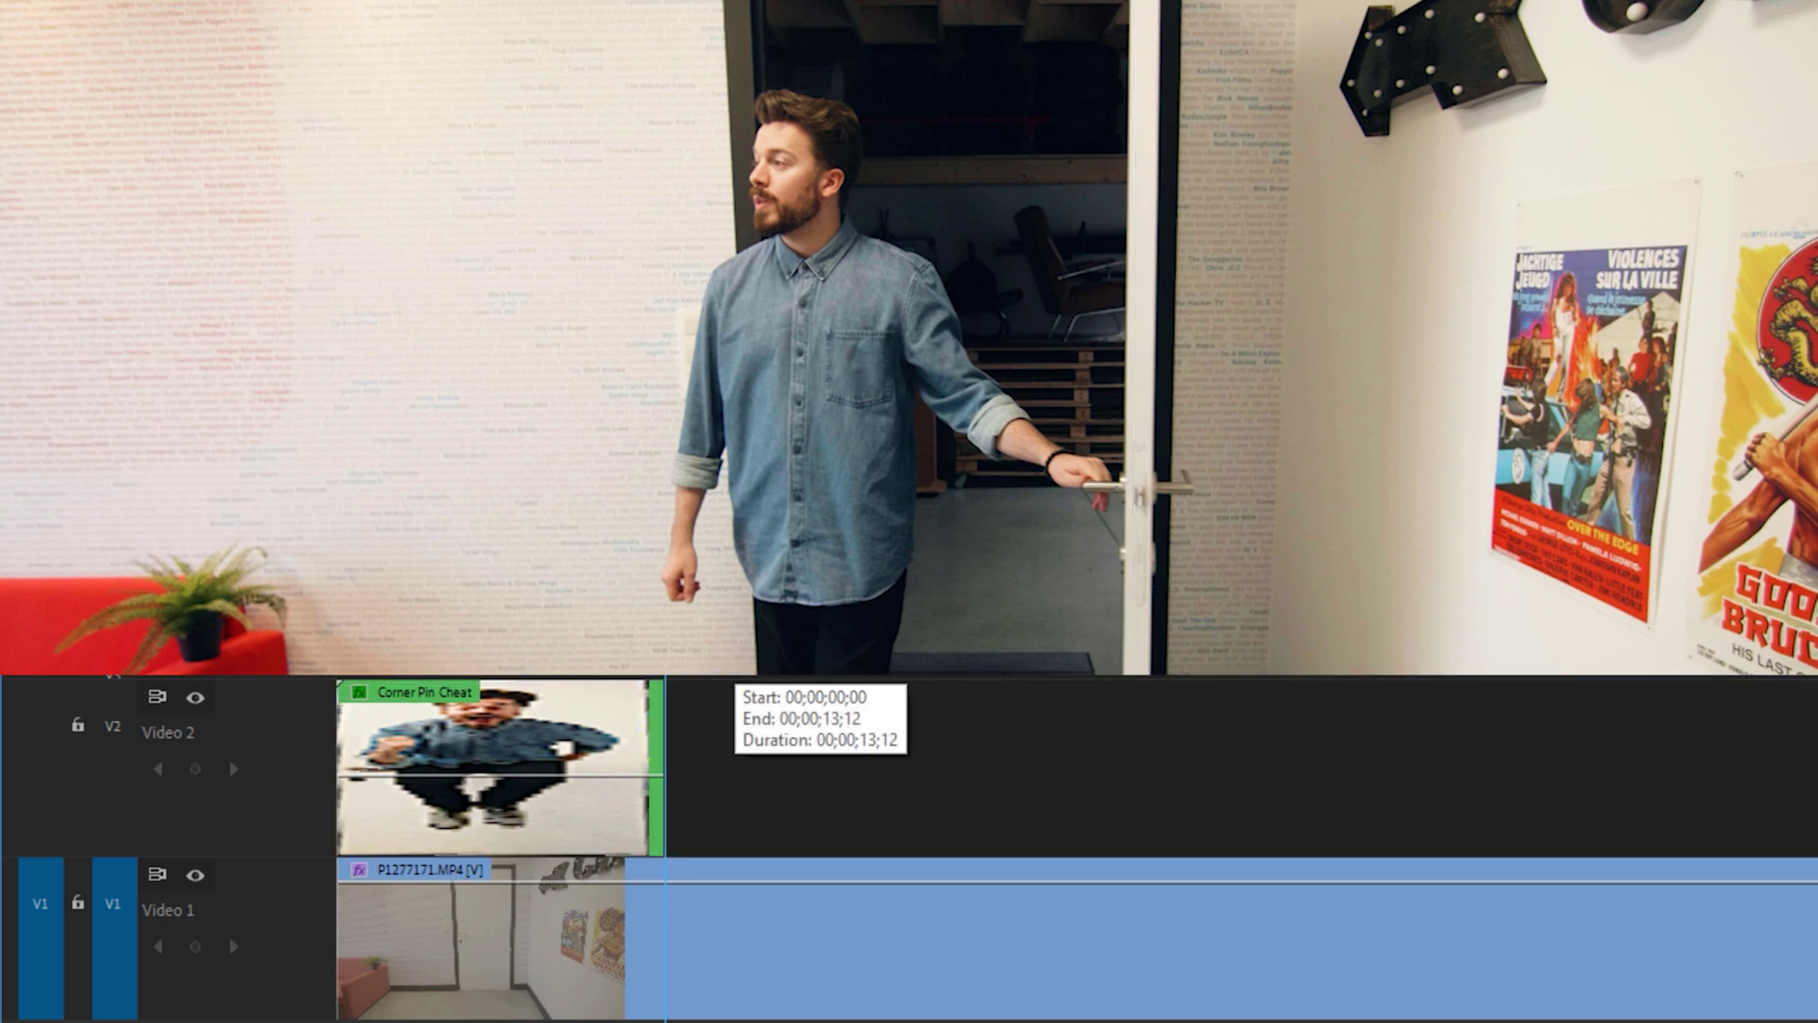
Select the door footage and overlay together and Alt-drag copies further along the timeline
click(947, 938)
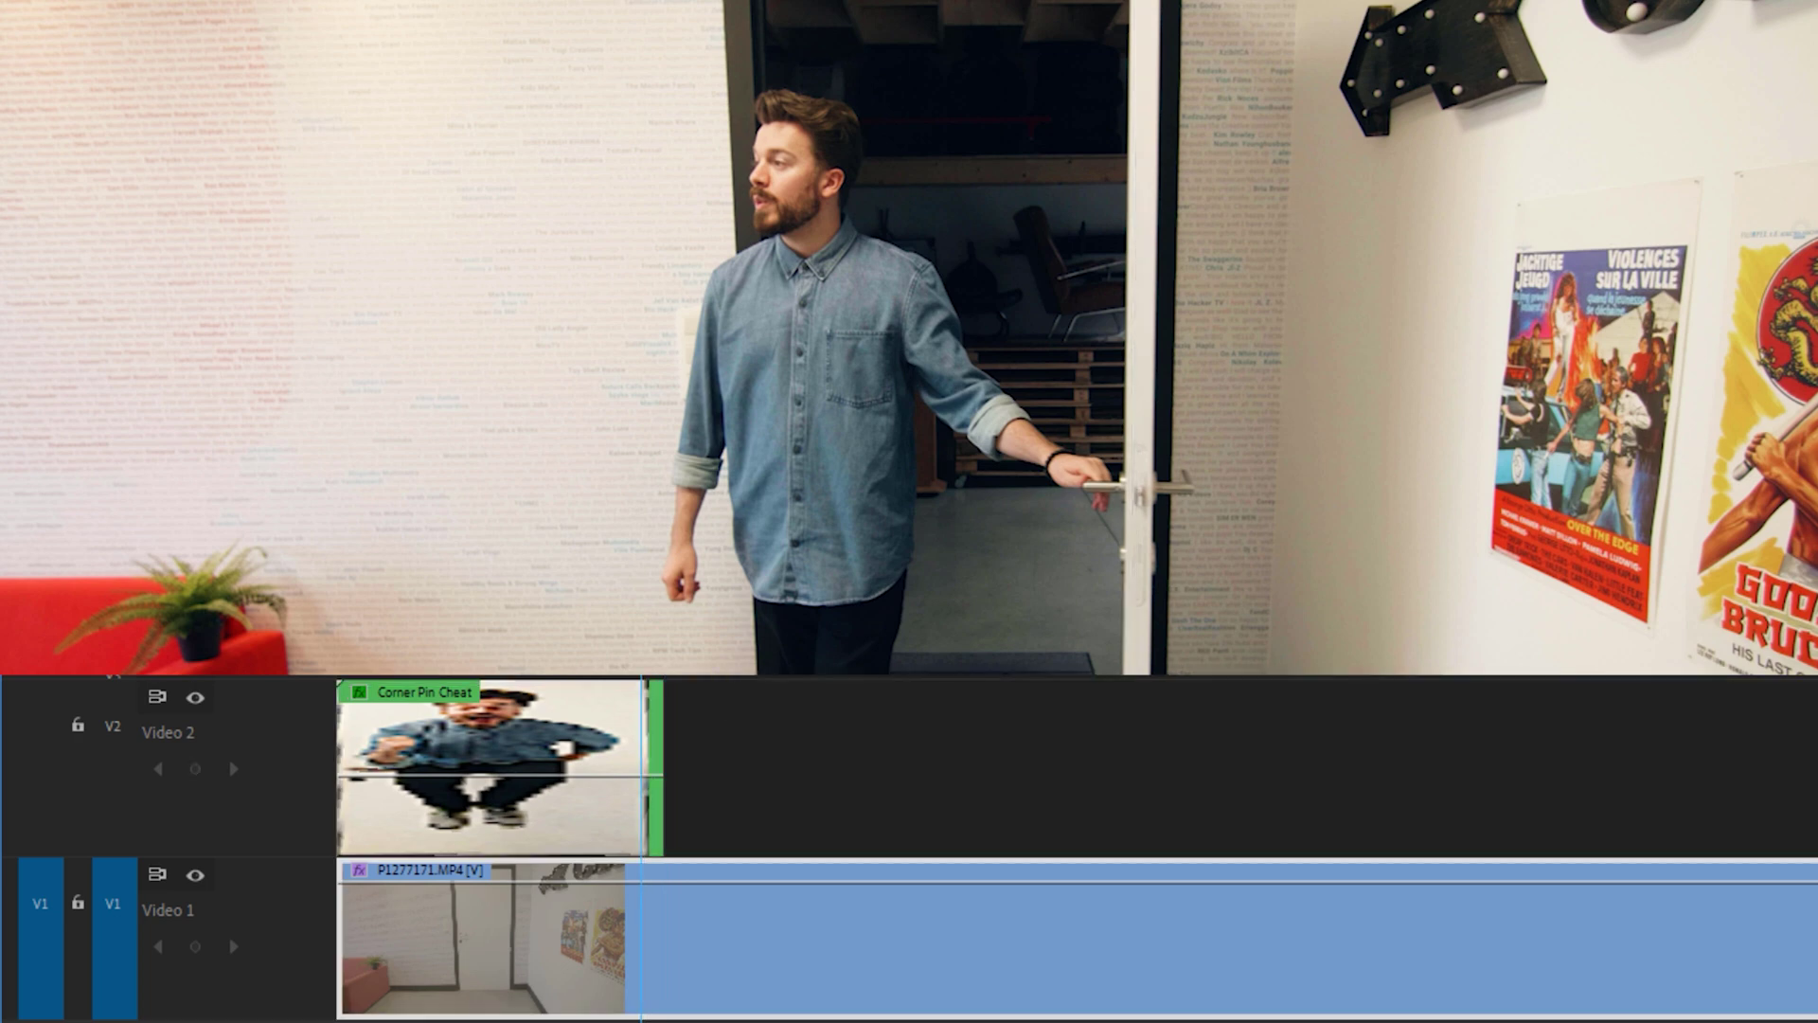
key(Left)
key(Left)
key(Left)
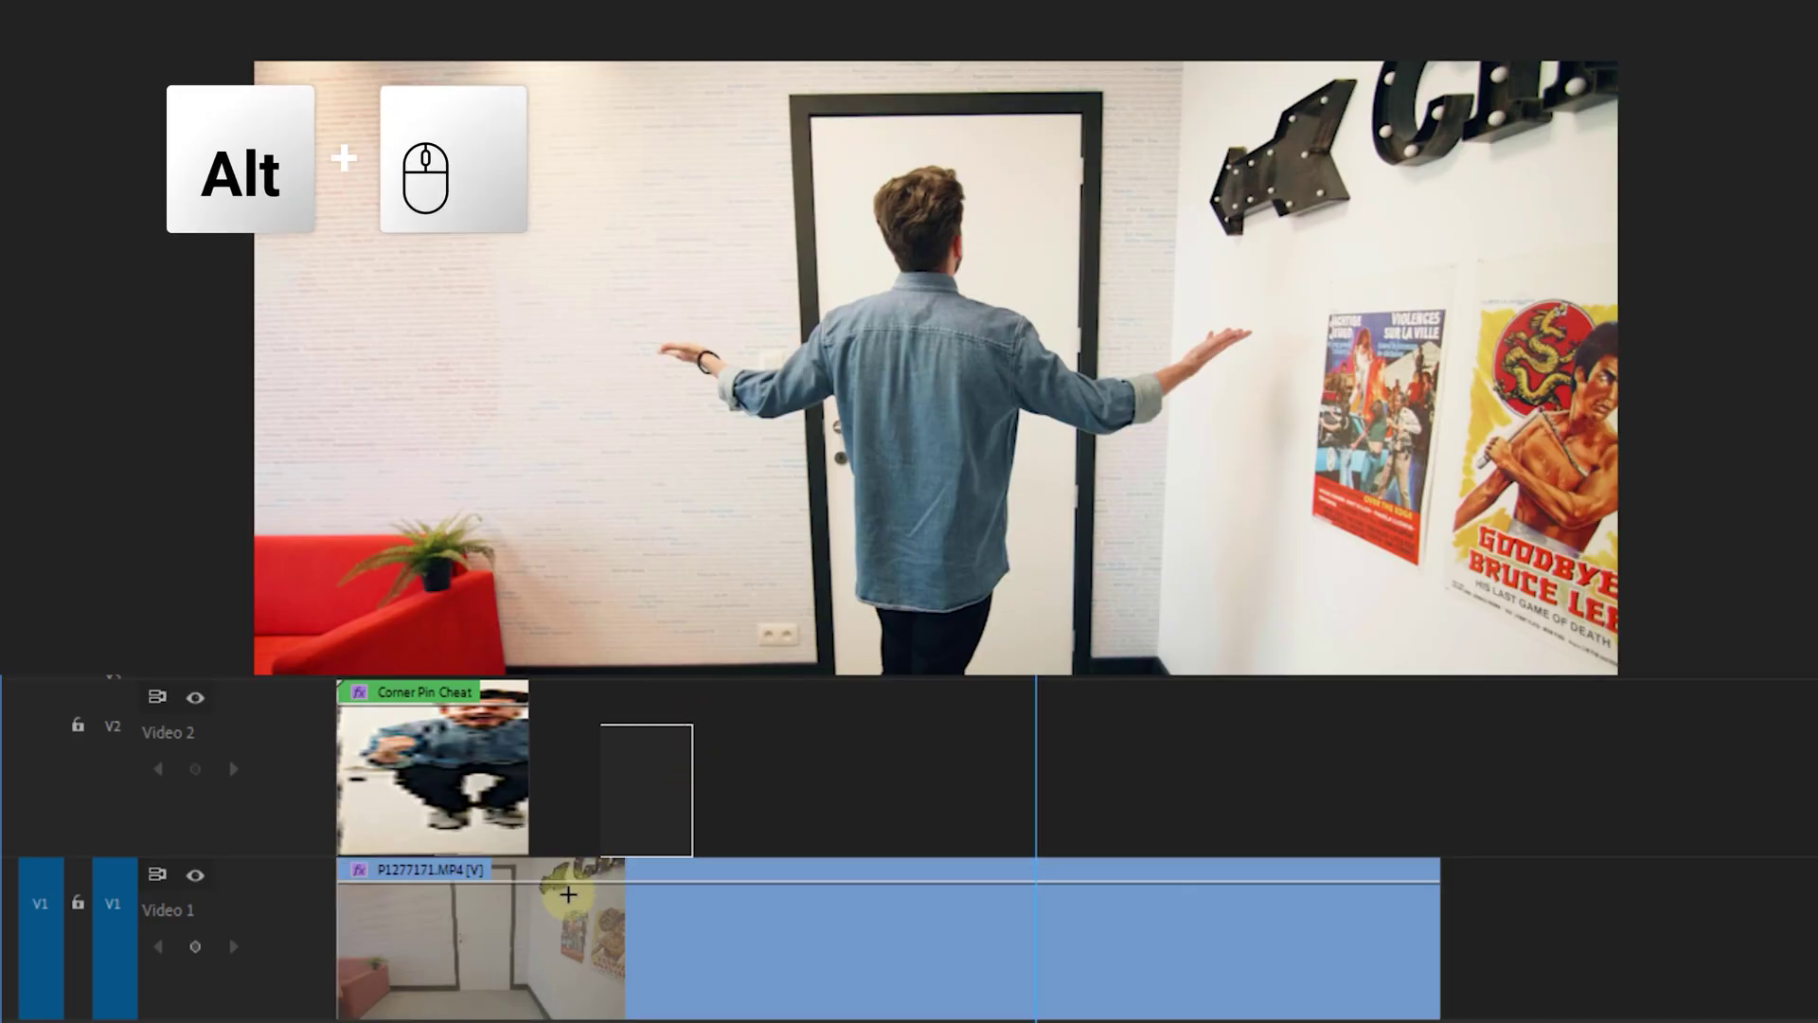
alt+click(439, 815)
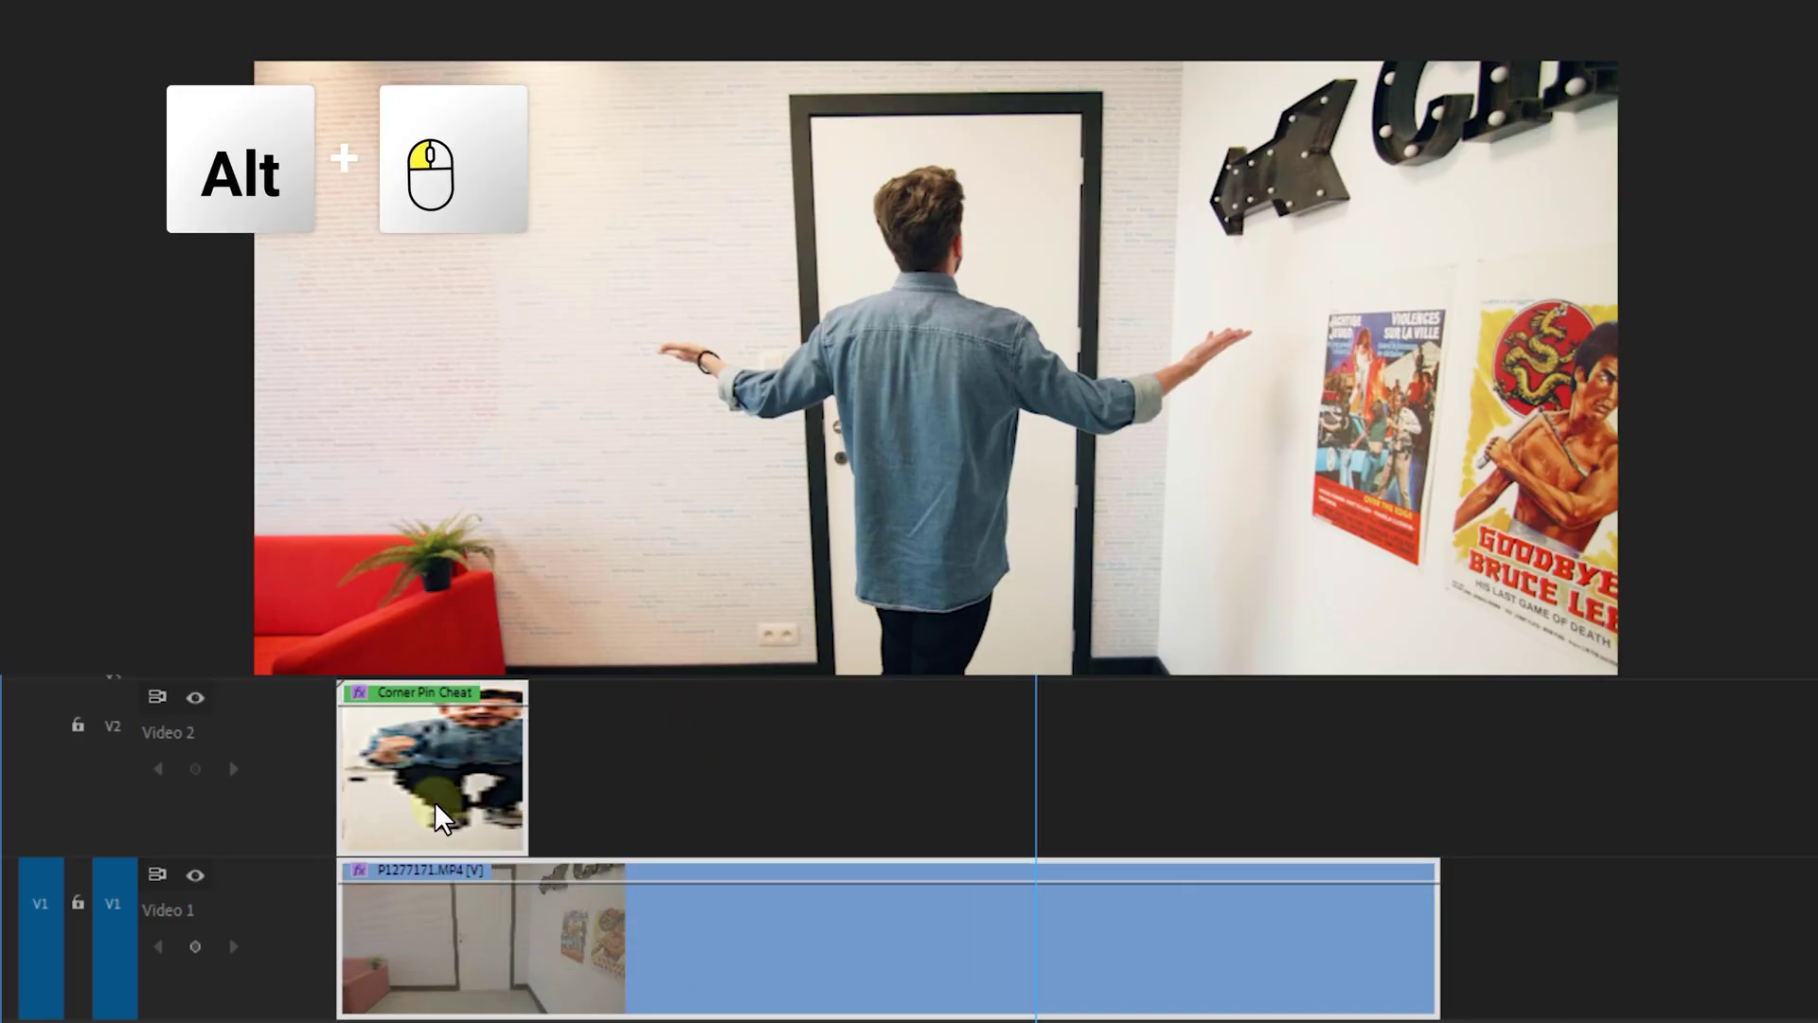
drag(403, 815, 1501, 800)
scroll(1307, 818, down, 4)
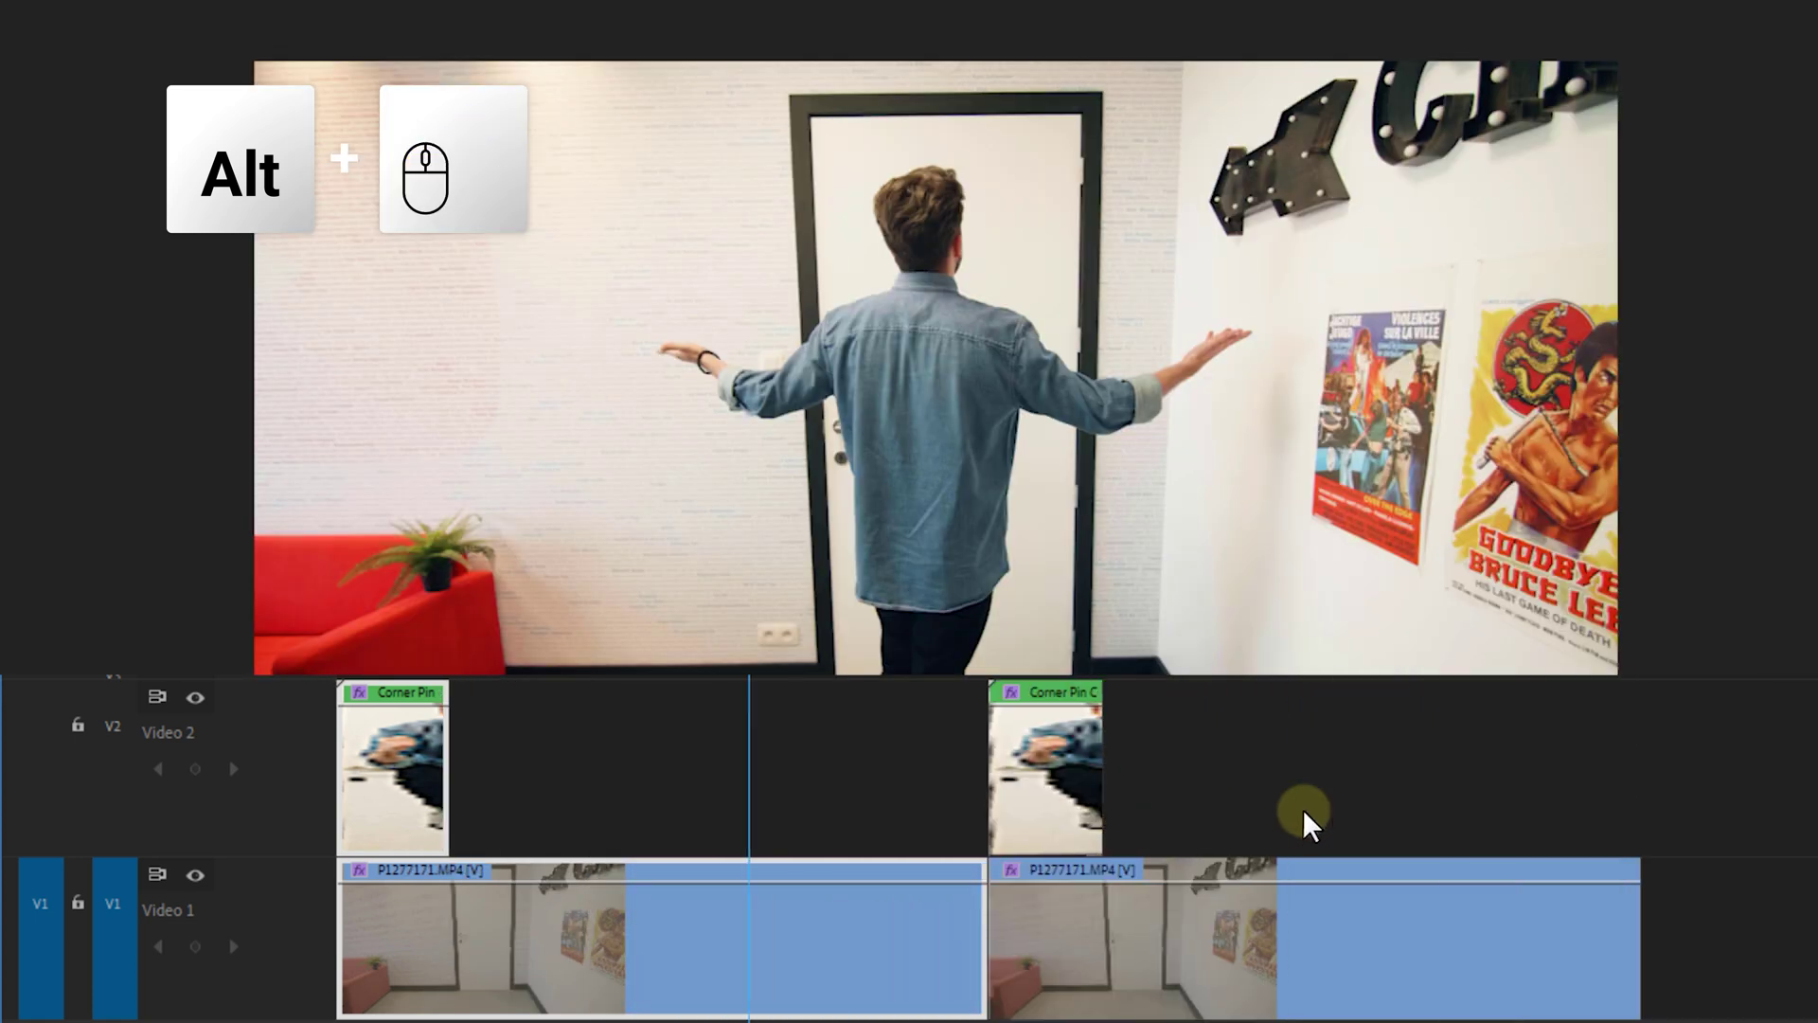